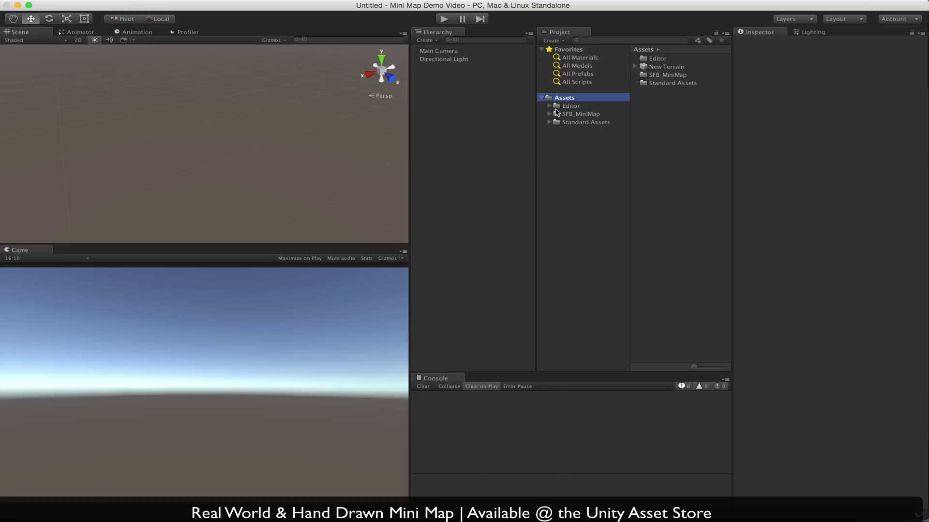
Step: Open the Overworld Demo scene from the SFB_MiniMap/_Demo folder
{"action": "left_click", "coordinate": [544, 114]}
{"action": "left_click", "coordinate": [550, 114]}
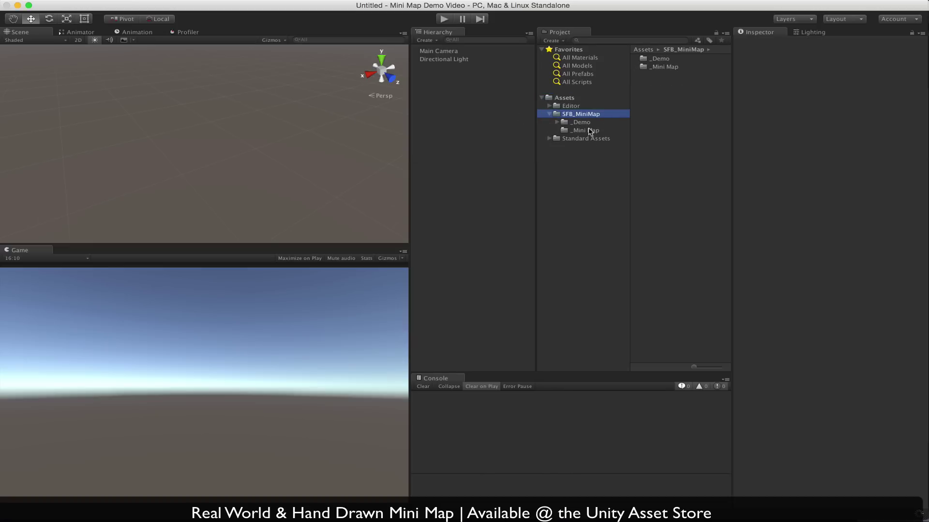
{"action": "double_click", "coordinate": [561, 123]}
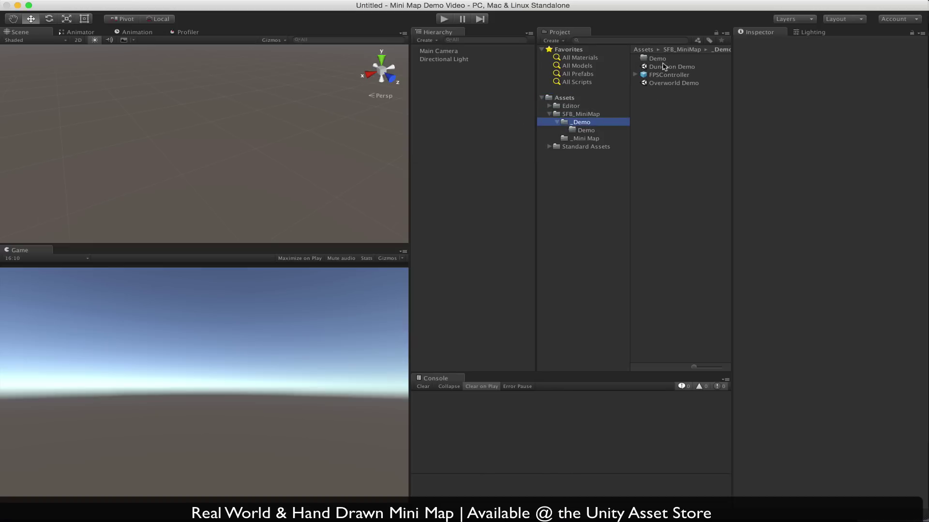
{"action": "left_click", "coordinate": [665, 85]}
{"action": "double_click", "coordinate": [664, 85]}
Step: Frame the FPSController, then select Map Objects and show its Layer choices
{"action": "right_click_drag", "start_coordinate": [342, 140], "coordinate": [460, 92]}
{"action": "double_click", "coordinate": [437, 91]}
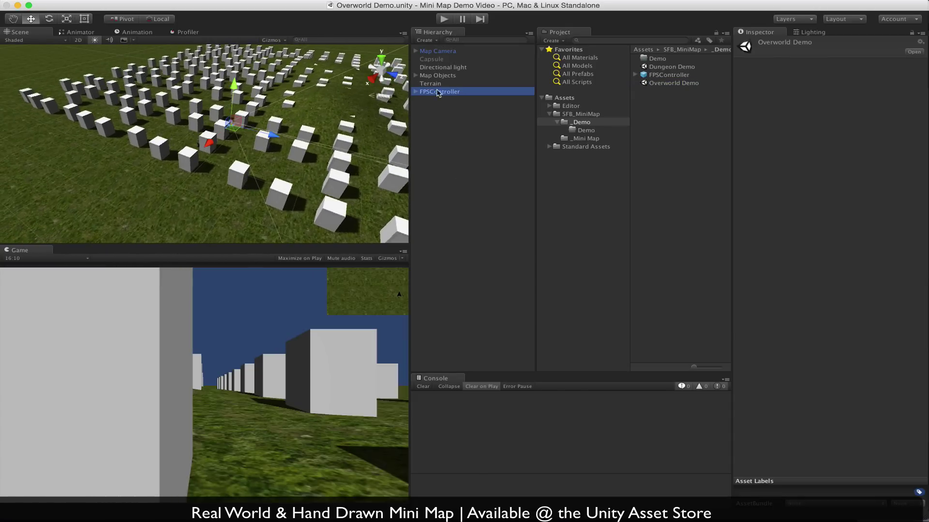
{"action": "left_click_drag", "start_coordinate": [338, 199], "coordinate": [456, 72], "text": "alt"}
{"action": "scroll", "coordinate": [309, 123], "scroll_direction": "down", "scroll_amount": 3}
{"action": "scroll", "coordinate": [310, 124], "scroll_direction": "down", "scroll_amount": 5}
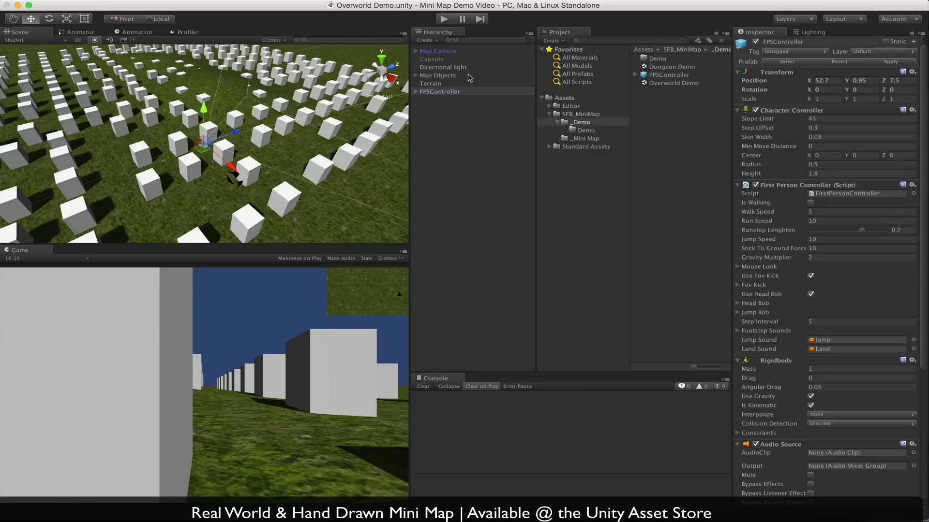
{"action": "left_click", "coordinate": [444, 76]}
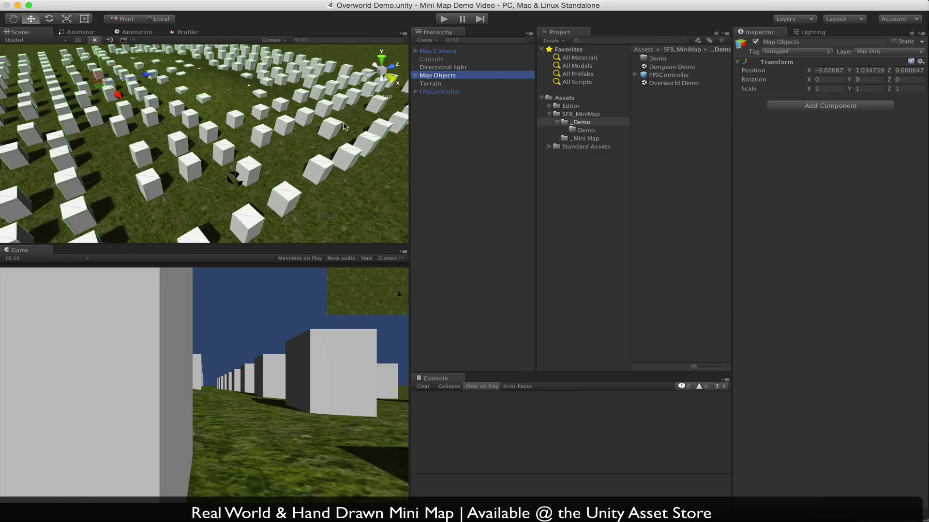
{"action": "left_click", "coordinate": [876, 51]}
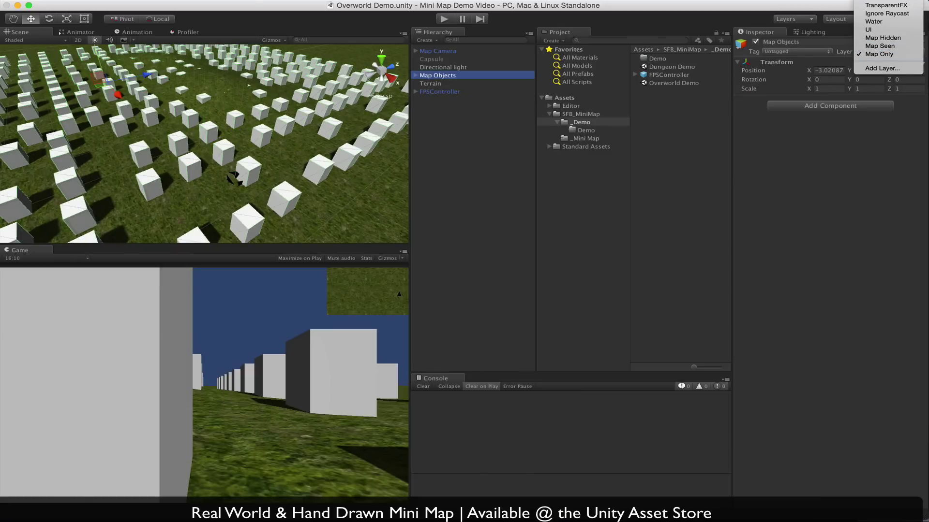
Step: Review the Map Hidden, Map Seen and Map Only entries in Tags & Layers
{"action": "left_click", "coordinate": [871, 68]}
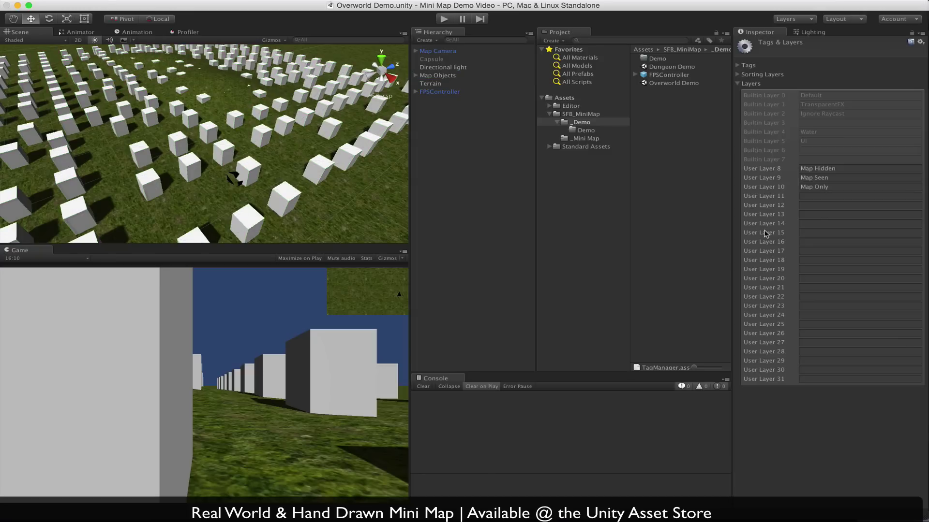
{"action": "left_click", "coordinate": [812, 168]}
{"action": "left_click", "coordinate": [812, 178]}
{"action": "left_click", "coordinate": [810, 187]}
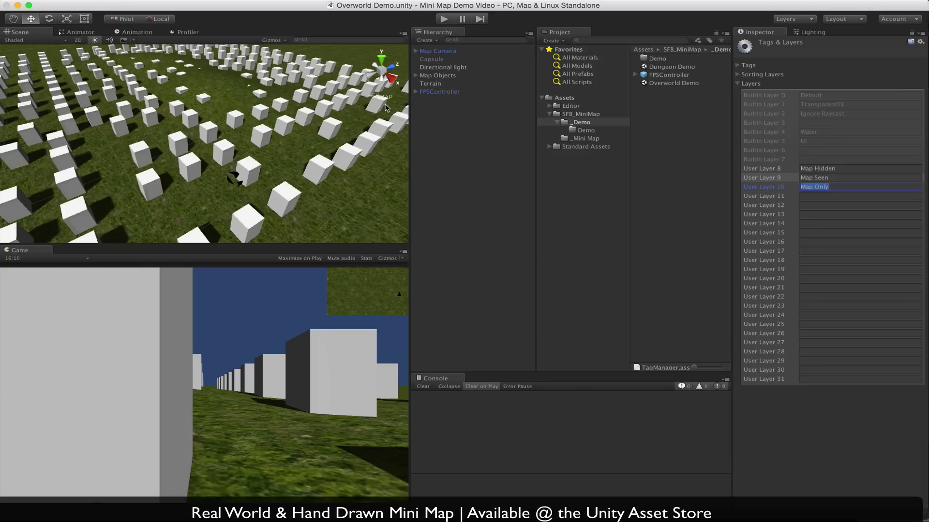
Step: Set Map Objects and its children to Map Only, then to Map Hidden
{"action": "left_click", "coordinate": [438, 76]}
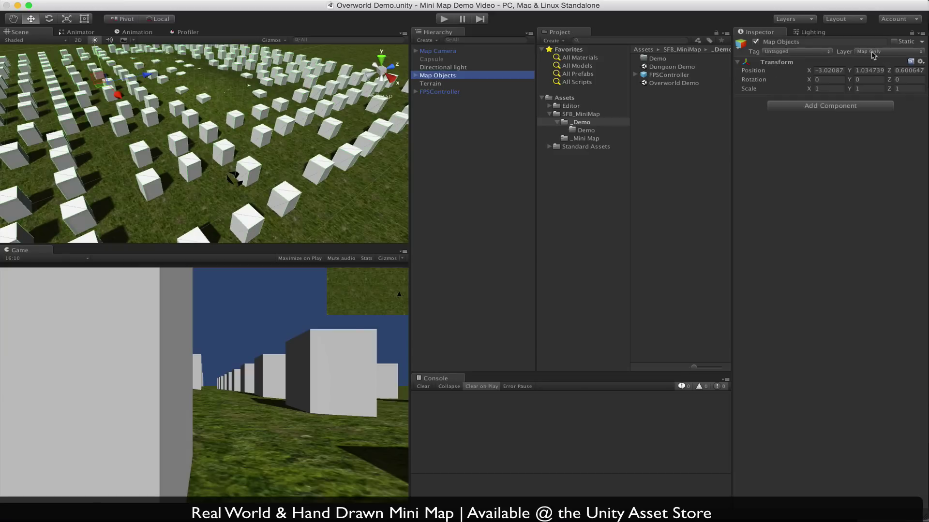
{"action": "left_click", "coordinate": [873, 51]}
{"action": "left_click", "coordinate": [874, 56]}
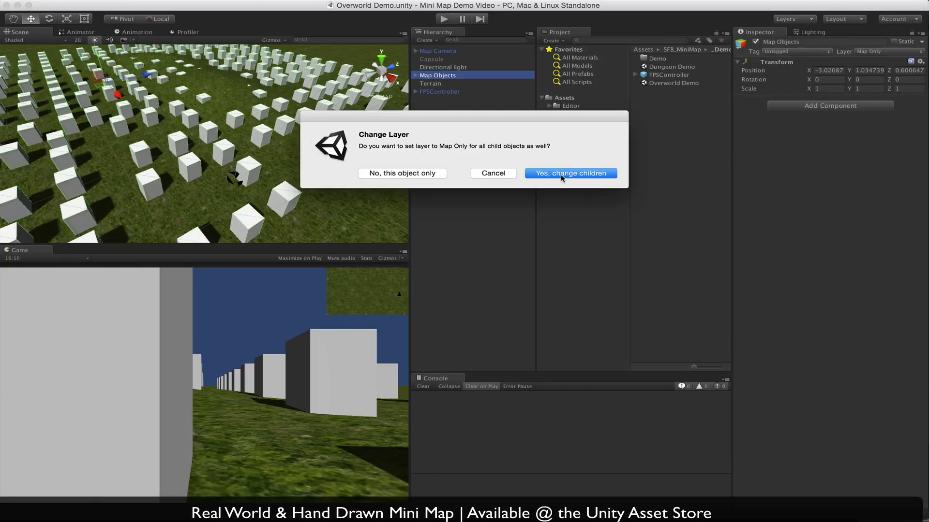
{"action": "left_click", "coordinate": [561, 174]}
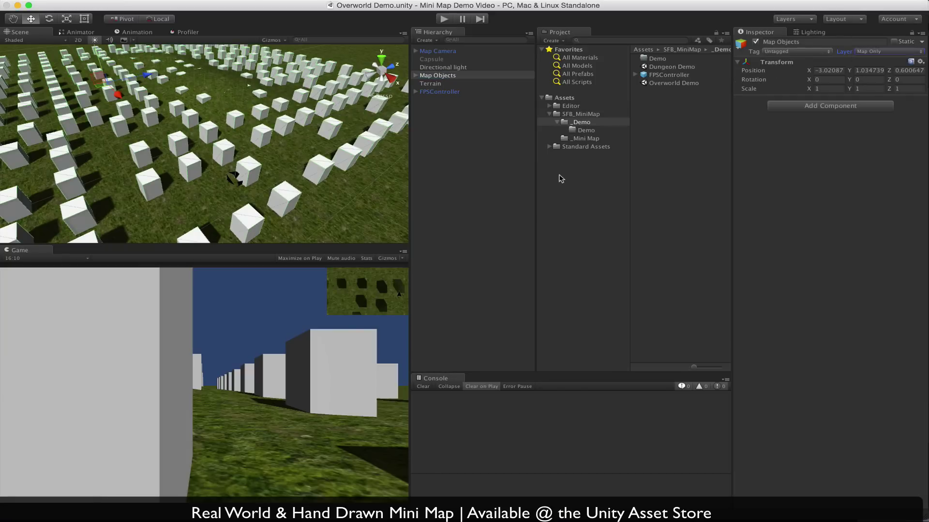
{"action": "left_click", "coordinate": [880, 51]}
{"action": "left_click", "coordinate": [877, 39]}
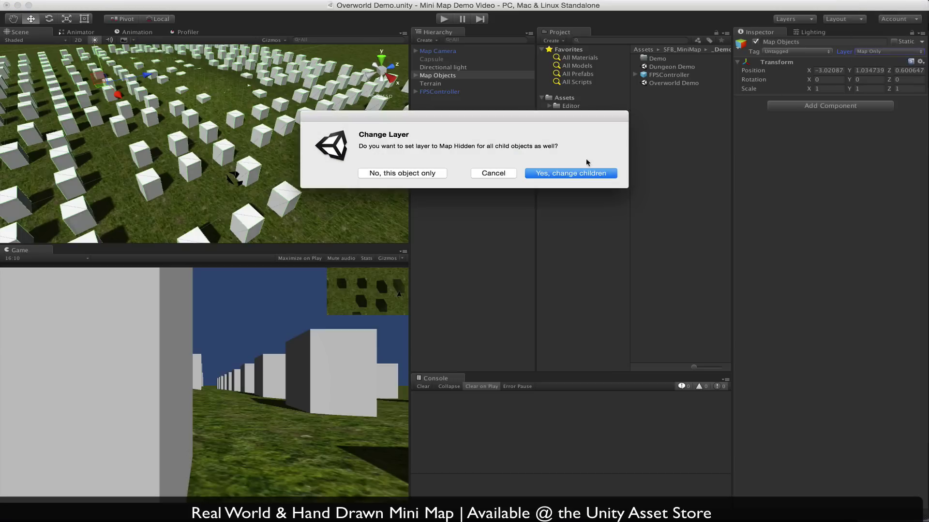
{"action": "left_click", "coordinate": [580, 173]}
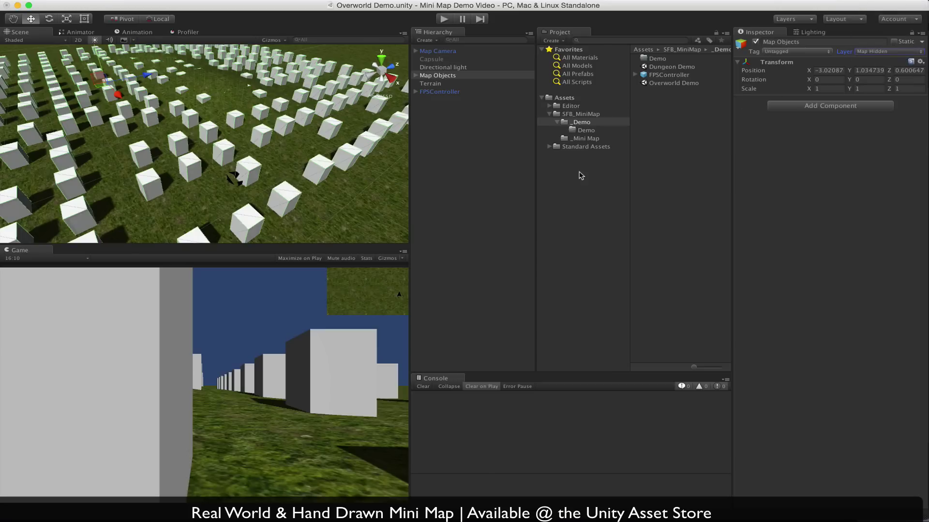
Step: Expand Map Objects and check that its cubes are on the Map Hidden layer
{"action": "left_click", "coordinate": [415, 75]}
{"action": "left_click", "coordinate": [435, 107]}
{"action": "left_click", "coordinate": [465, 190]}
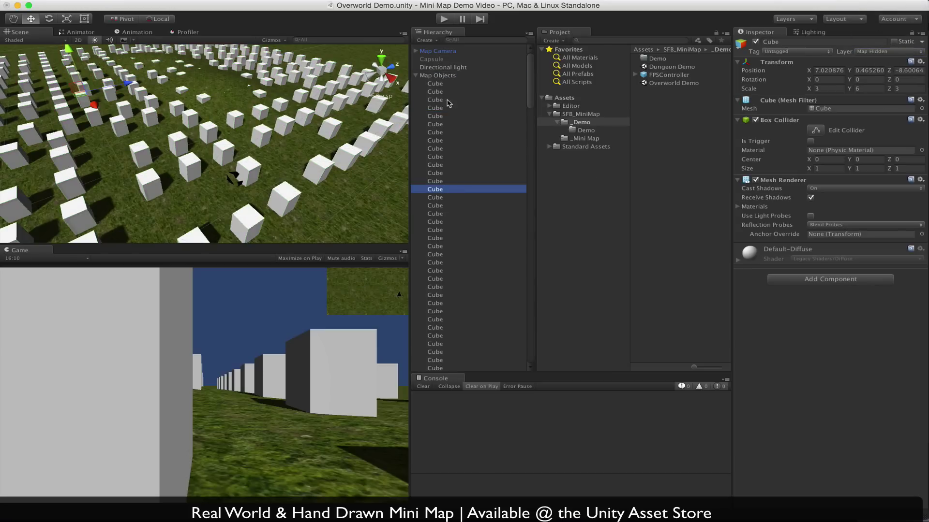
{"action": "left_click", "coordinate": [415, 76]}
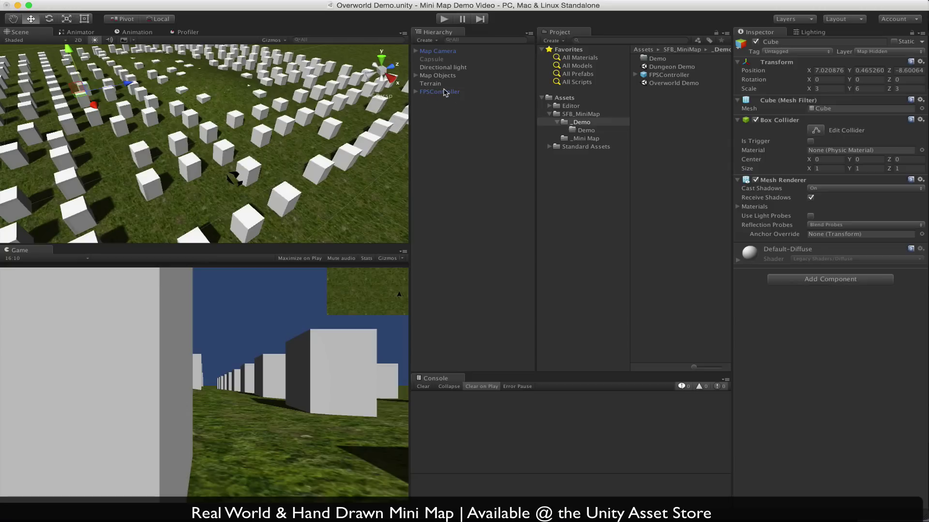
Step: Frame the Map Camera and open its mapCameraScript in the code editor
{"action": "left_click", "coordinate": [444, 52]}
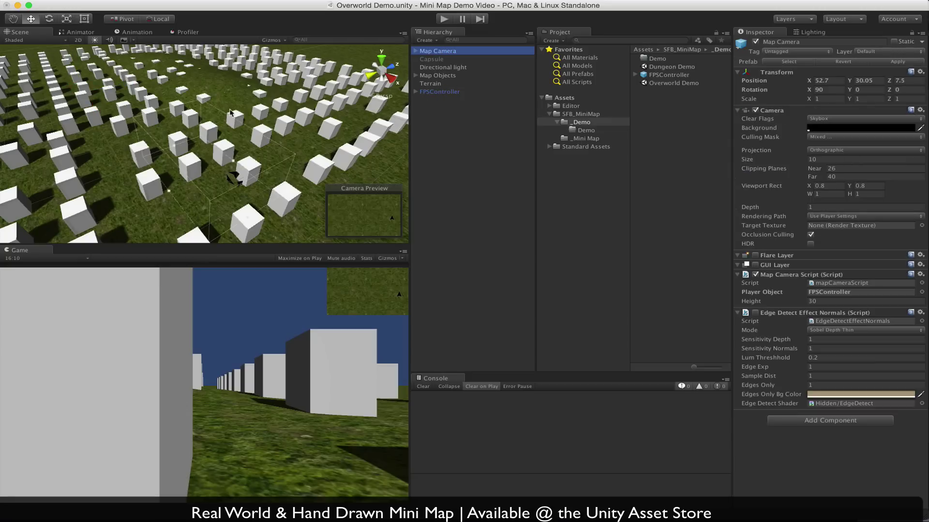
{"action": "key", "text": "f"}
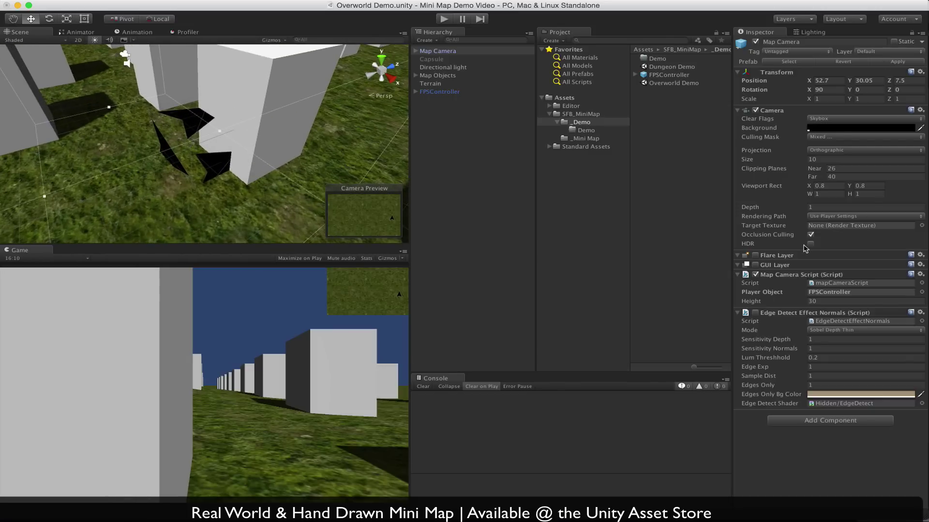
{"action": "left_click", "coordinate": [839, 284]}
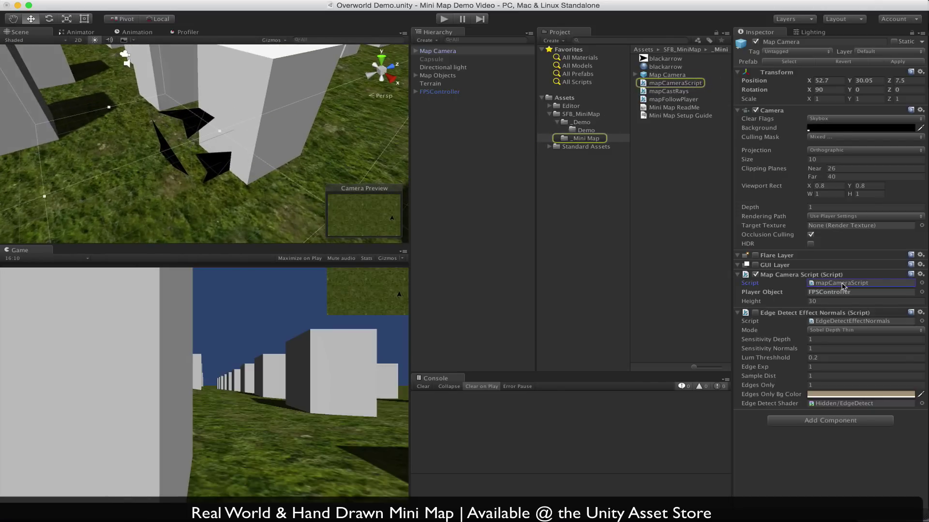
{"action": "double_click", "coordinate": [841, 285]}
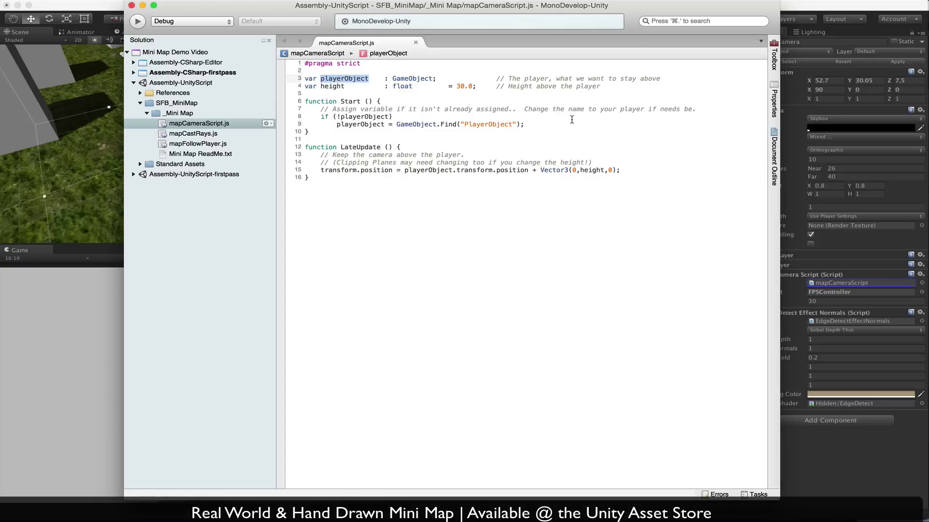
Step: Highlight the GameObject.Find("PlayerObject") lookup in mapCameraScript's Start function
{"action": "left_click", "coordinate": [338, 117]}
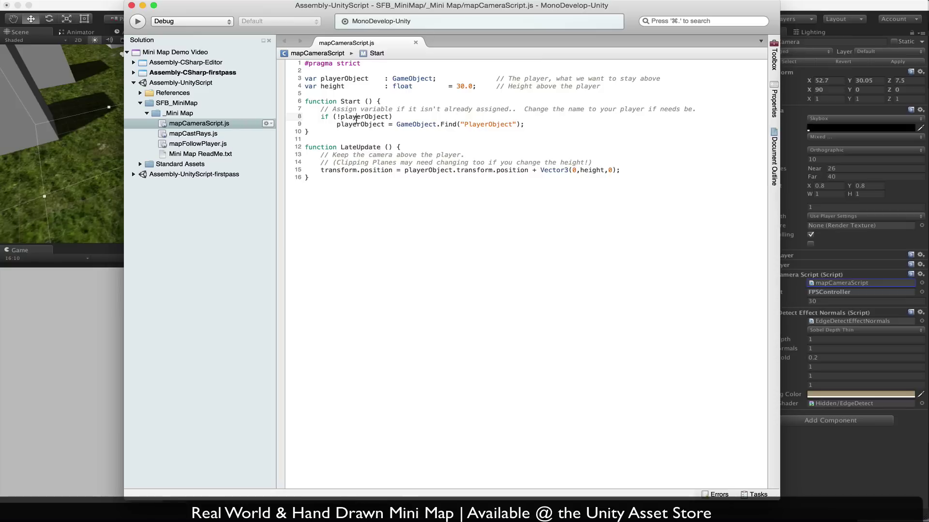
{"action": "left_click_drag", "start_coordinate": [333, 125], "coordinate": [528, 126]}
{"action": "left_click", "coordinate": [528, 126]}
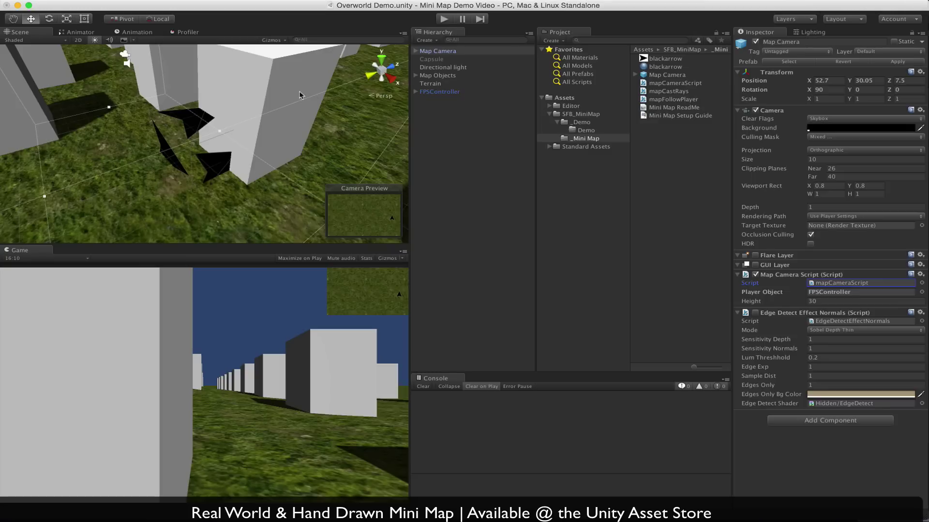
{"action": "scroll", "coordinate": [282, 94], "scroll_direction": "down", "scroll_amount": 3}
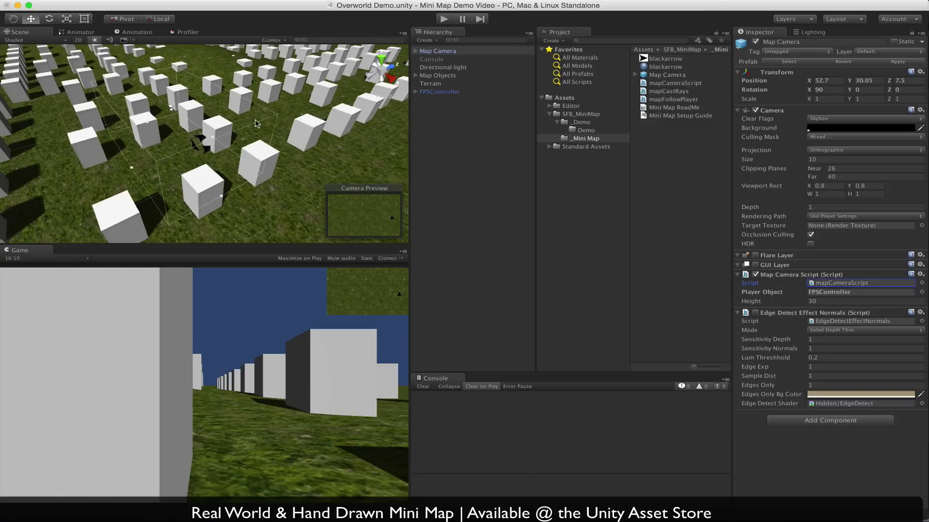
{"action": "scroll", "coordinate": [255, 120], "scroll_direction": "up", "scroll_amount": 3}
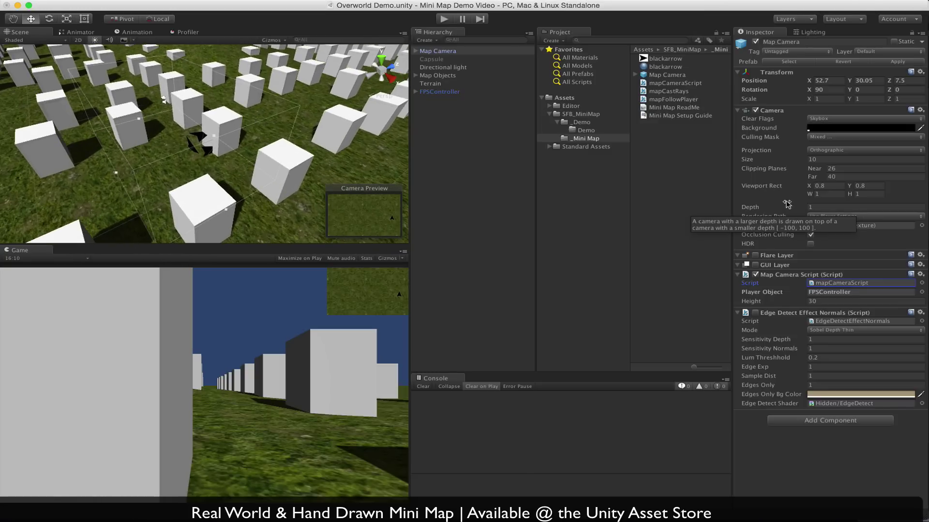
{"action": "left_click", "coordinate": [826, 138]}
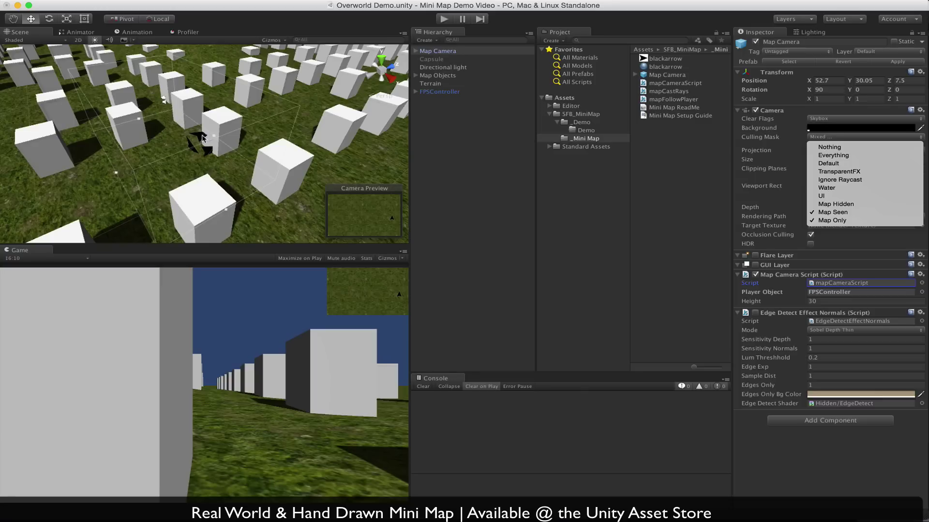
{"action": "left_click", "coordinate": [665, 161]}
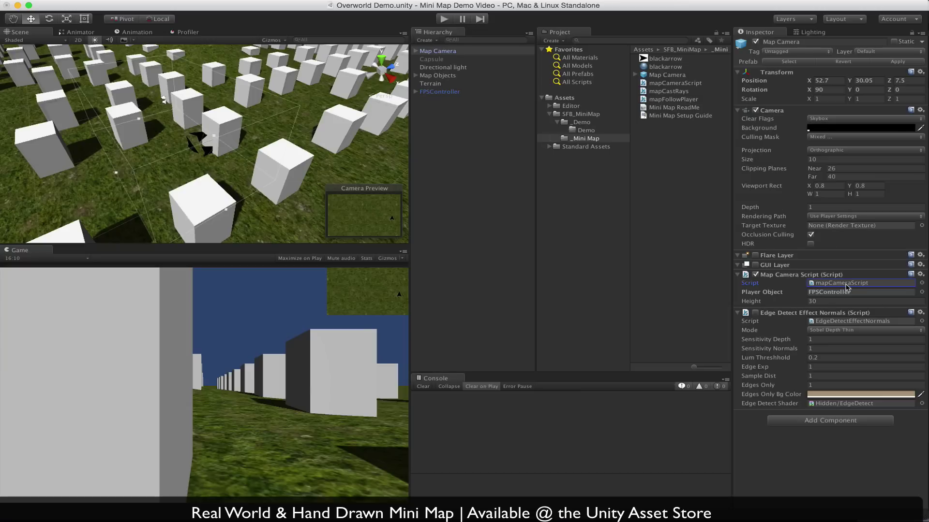
{"action": "left_click", "coordinate": [755, 313]}
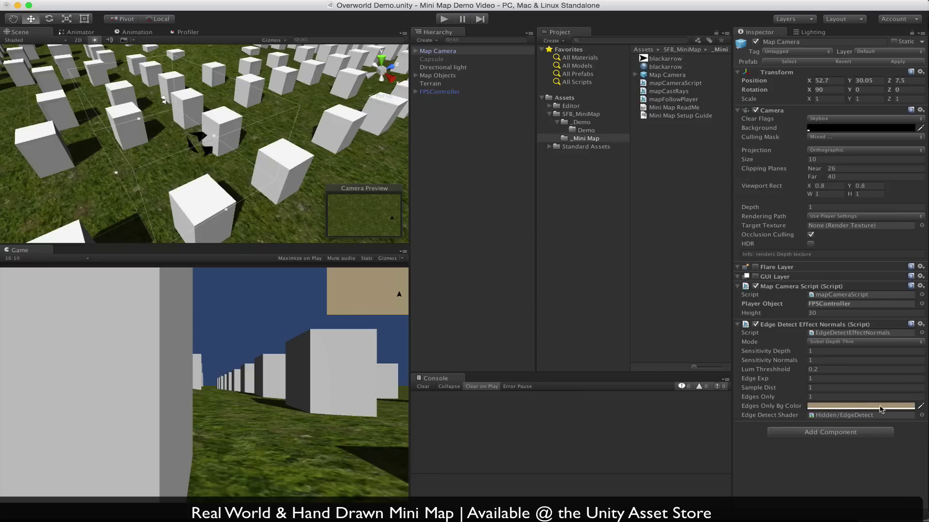
{"action": "left_click", "coordinate": [768, 397]}
{"action": "left_click_drag", "start_coordinate": [767, 397], "coordinate": [753, 397]}
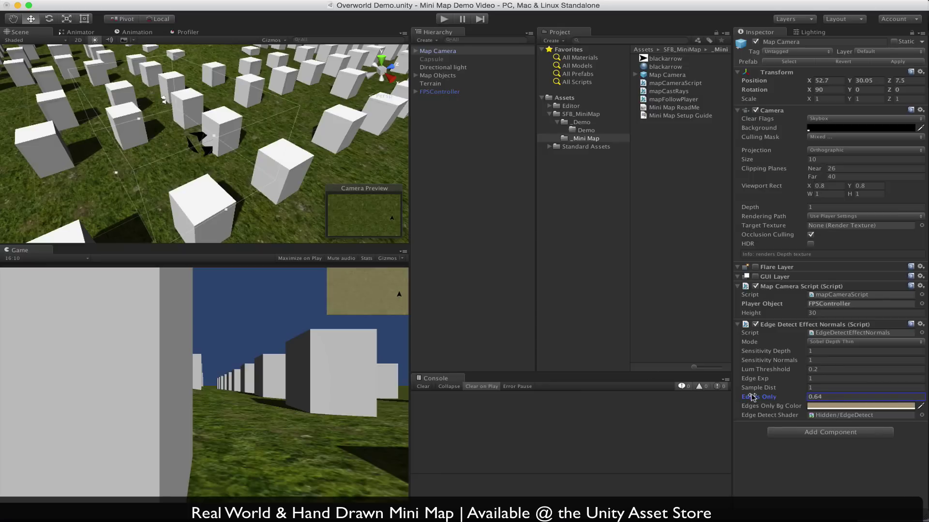
{"action": "double_click", "coordinate": [832, 399]}
{"action": "type", "text": "1"}
{"action": "key", "text": "Return"}
{"action": "left_click", "coordinate": [755, 324]}
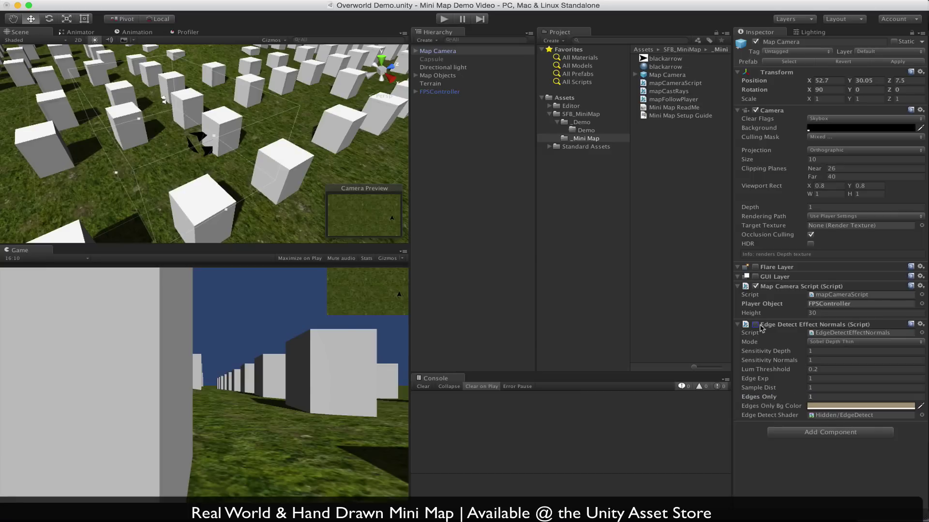
Step: Play the scene, walk the player among the cubes with W while the minimap follows, then stop
{"action": "left_click", "coordinate": [444, 19]}
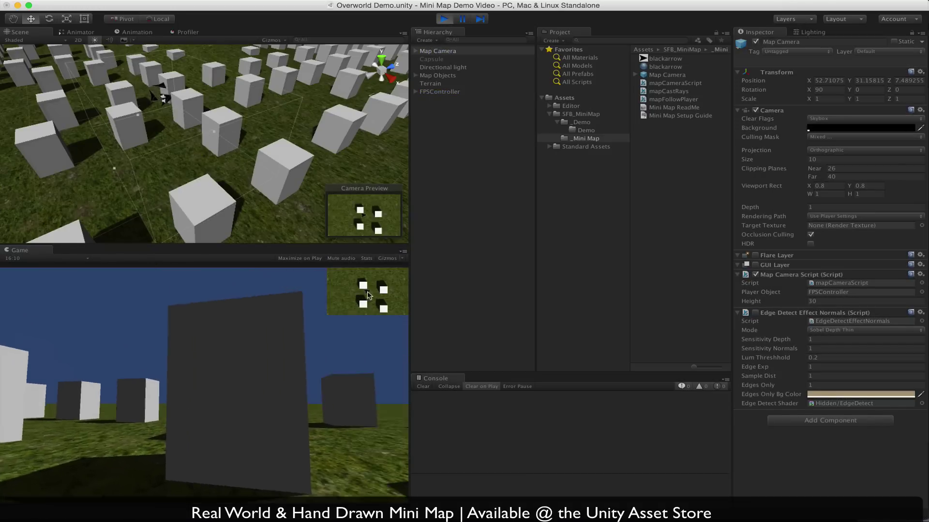
{"action": "key", "text": "w"}
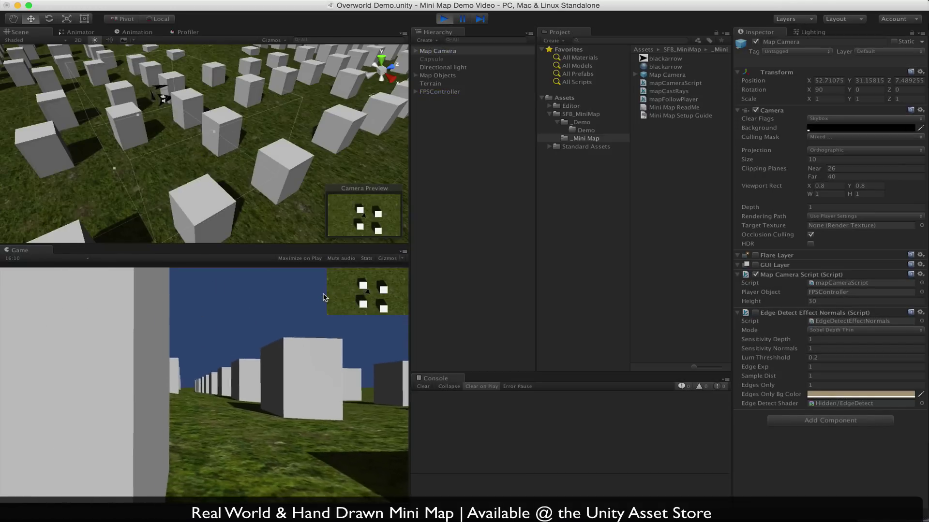
{"action": "key", "text": "w"}
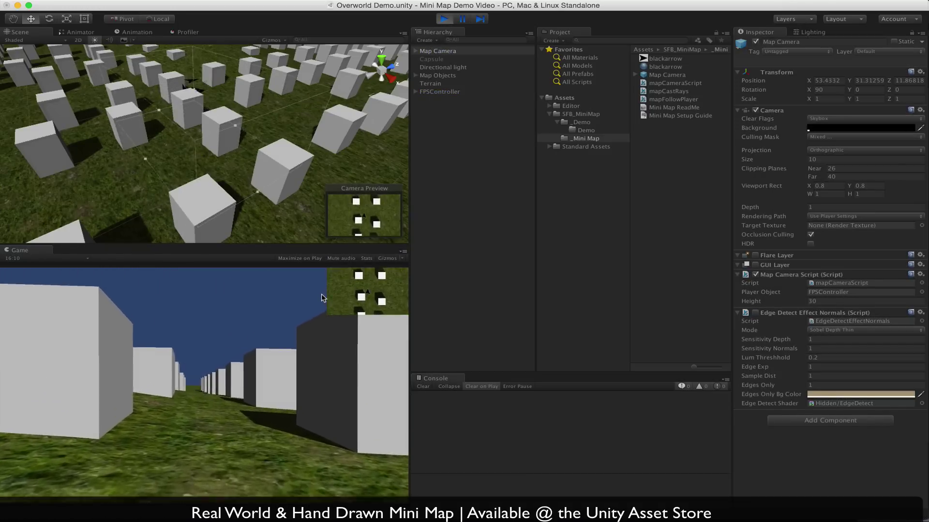
{"action": "key", "text": "w"}
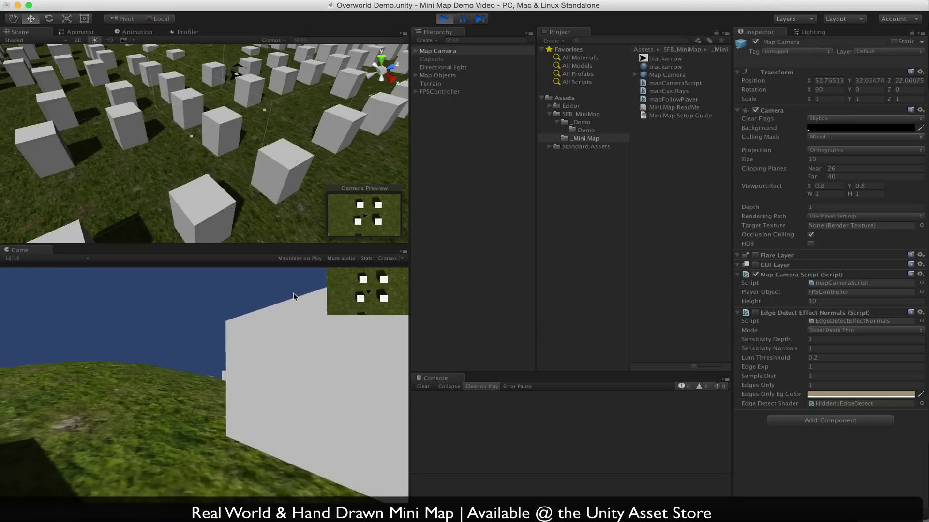
{"action": "key", "text": "w"}
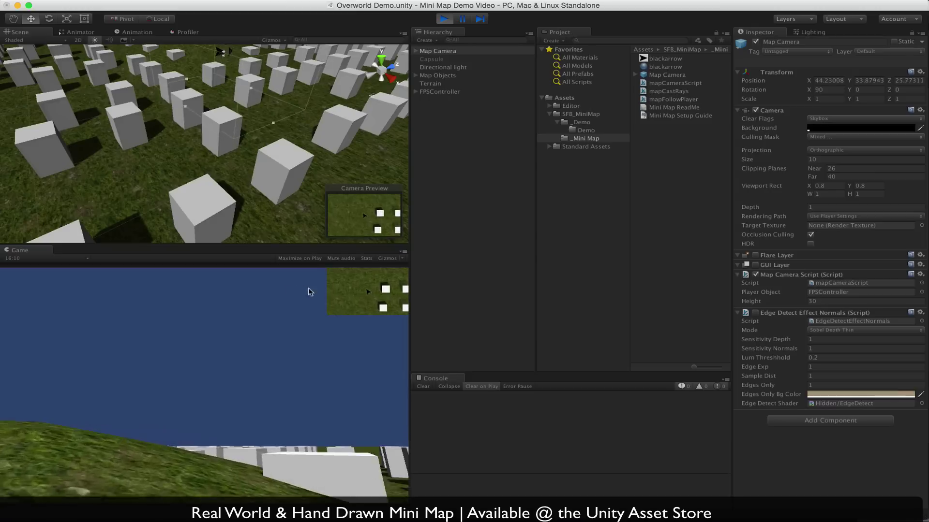
{"action": "key", "text": "w"}
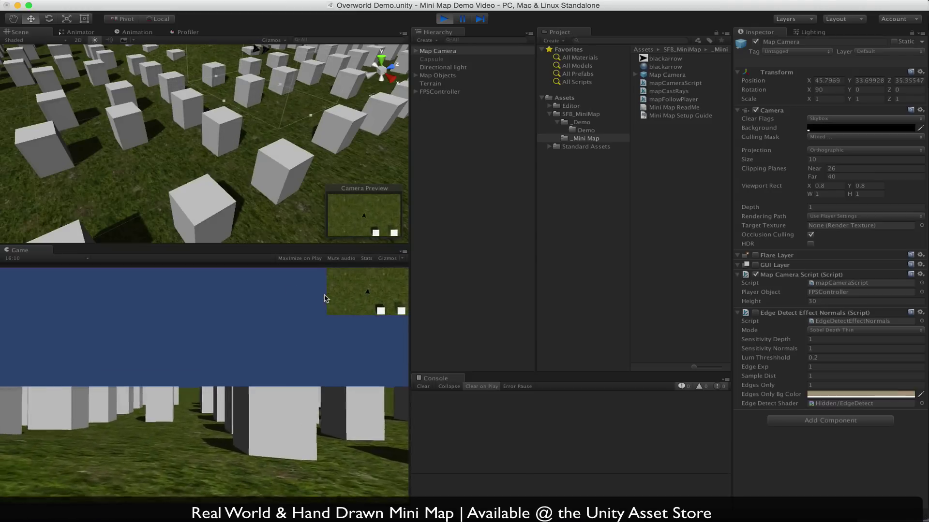
{"action": "key", "text": "w"}
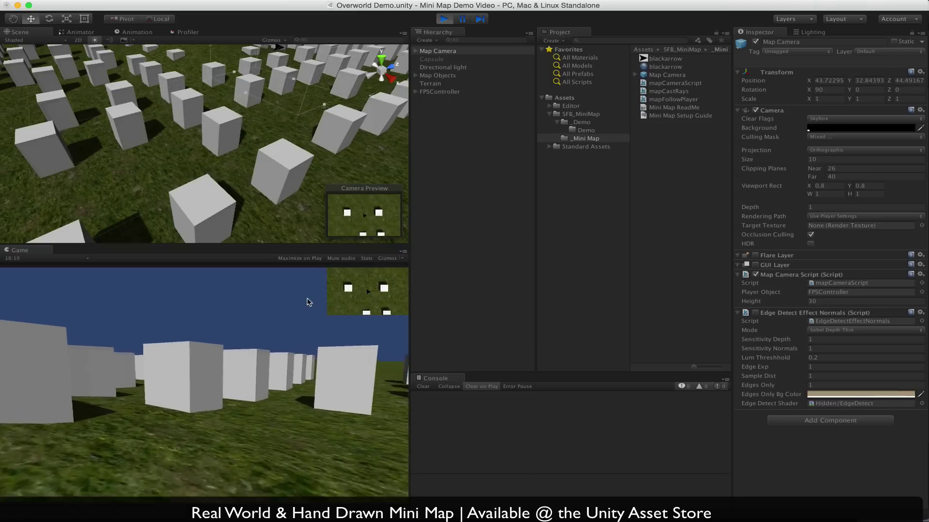
{"action": "key", "text": "w"}
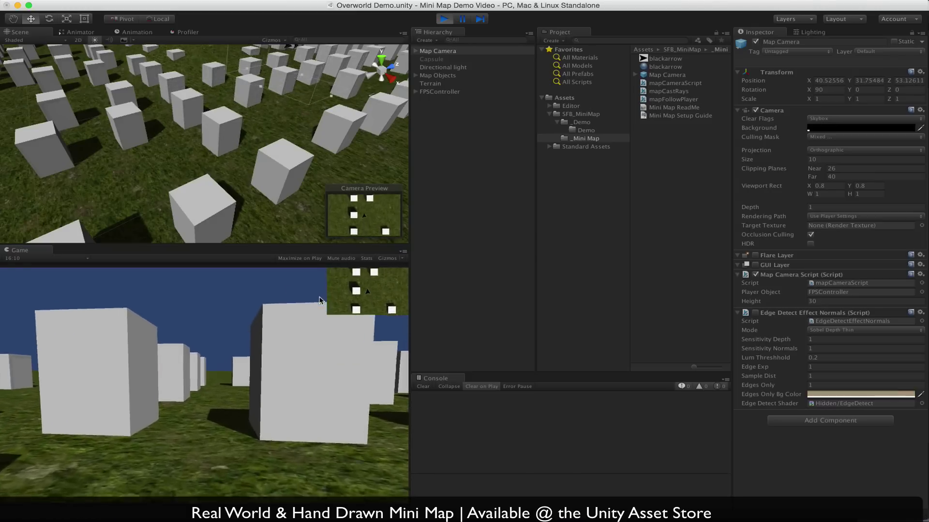
{"action": "key", "text": "w"}
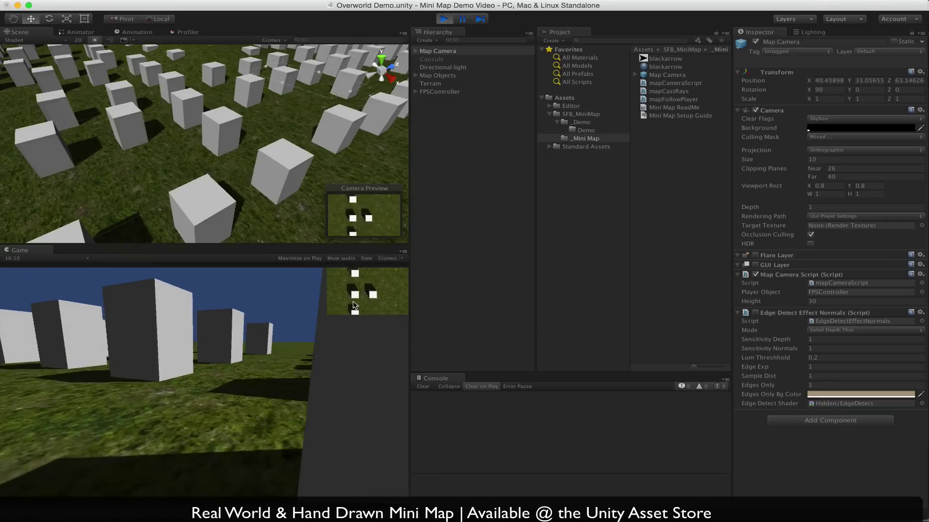
{"action": "key", "text": "w"}
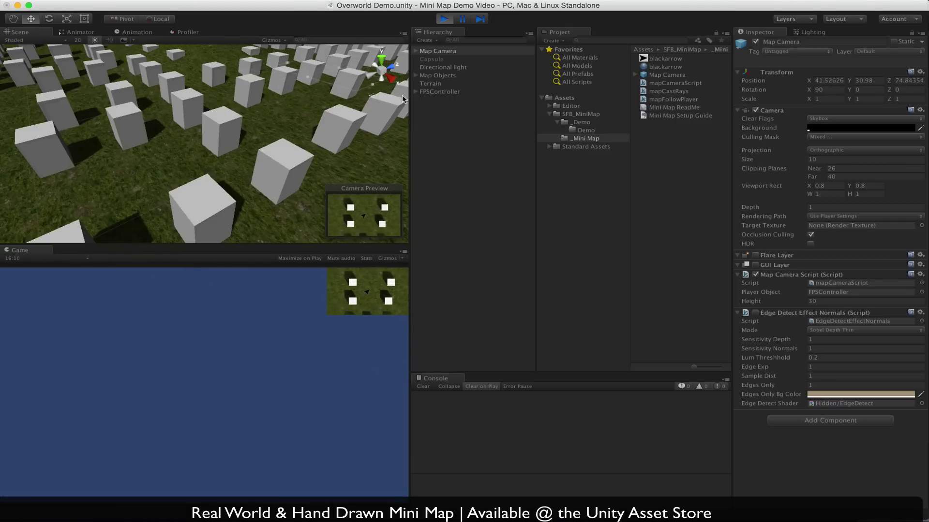
{"action": "key", "text": "super+p"}
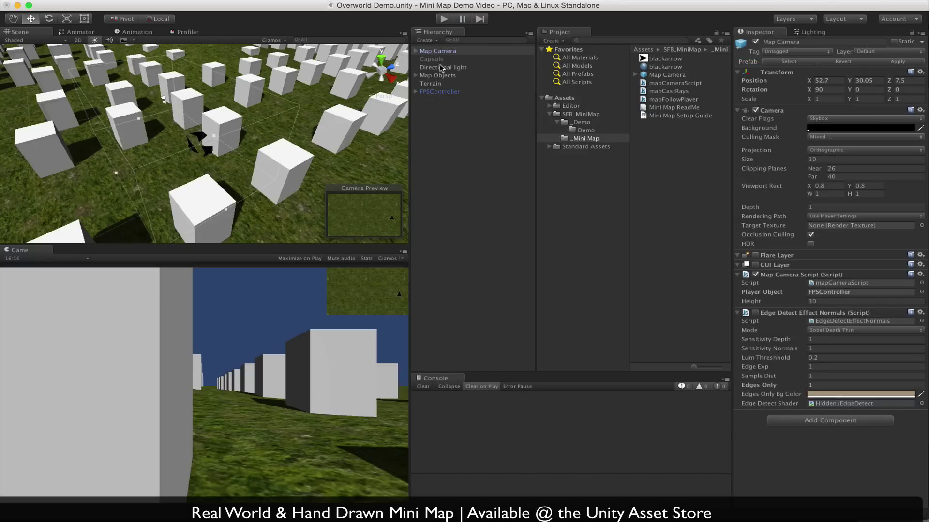
Step: Show FPSController's Map Cast Rays component: Distance 8, Refresh 0.2, Search Mask Map Hidden
{"action": "left_click", "coordinate": [430, 93]}
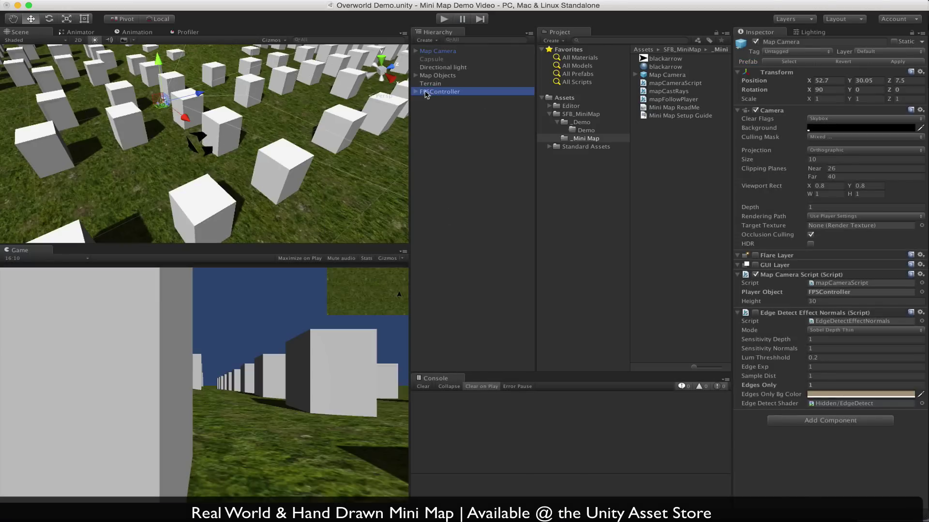
{"action": "scroll", "coordinate": [758, 214], "scroll_direction": "down", "scroll_amount": 10}
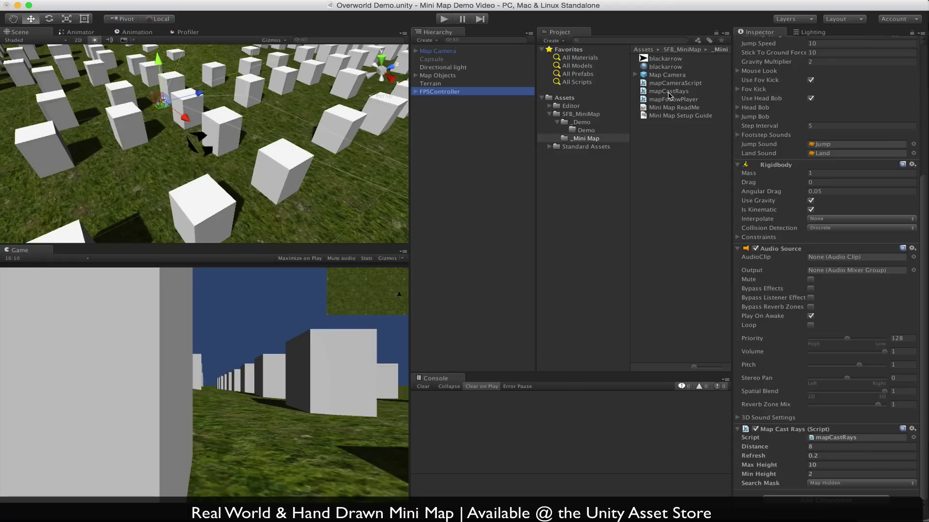
Step: Open mapCastRays.js and highlight its refresh, maxHeight and minHeight 2.0 declarations
{"action": "double_click", "coordinate": [842, 439]}
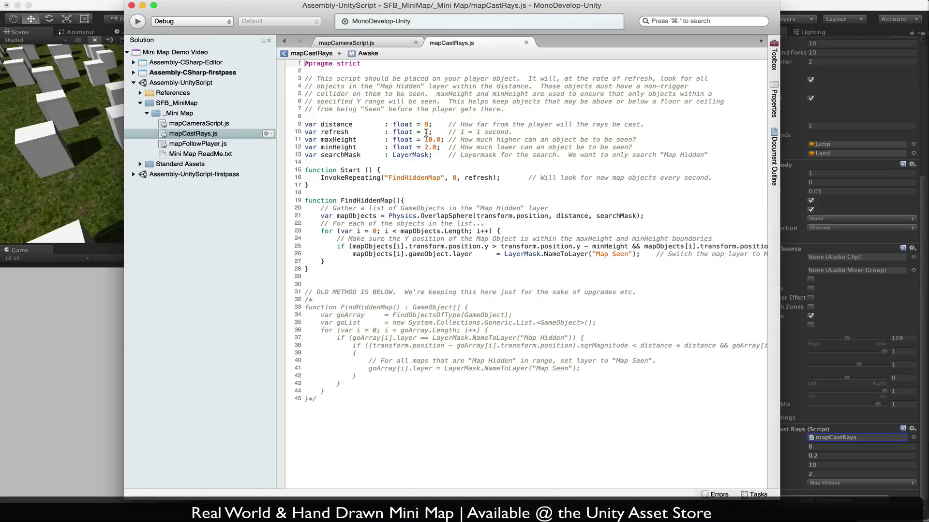
{"action": "left_click_drag", "start_coordinate": [432, 131], "coordinate": [305, 132]}
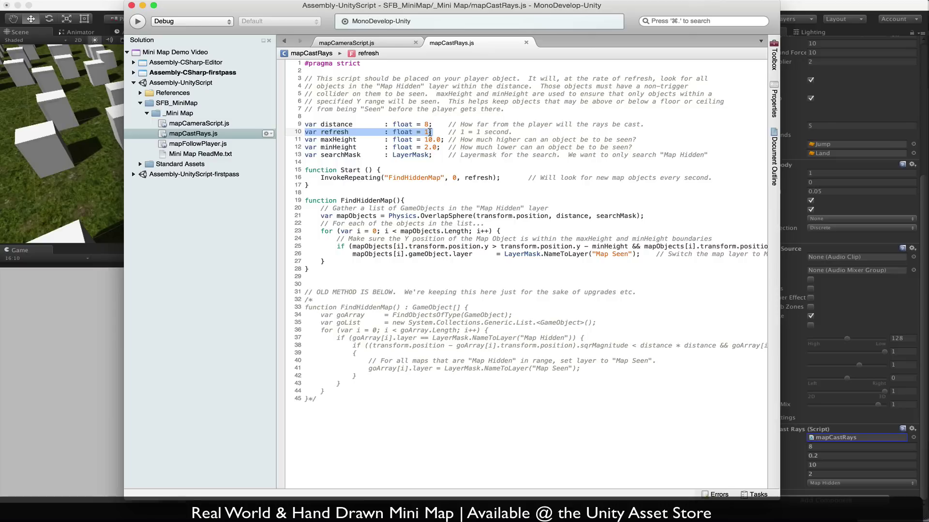
{"action": "left_click_drag", "start_coordinate": [430, 132], "coordinate": [452, 131]}
{"action": "left_click", "coordinate": [346, 141]}
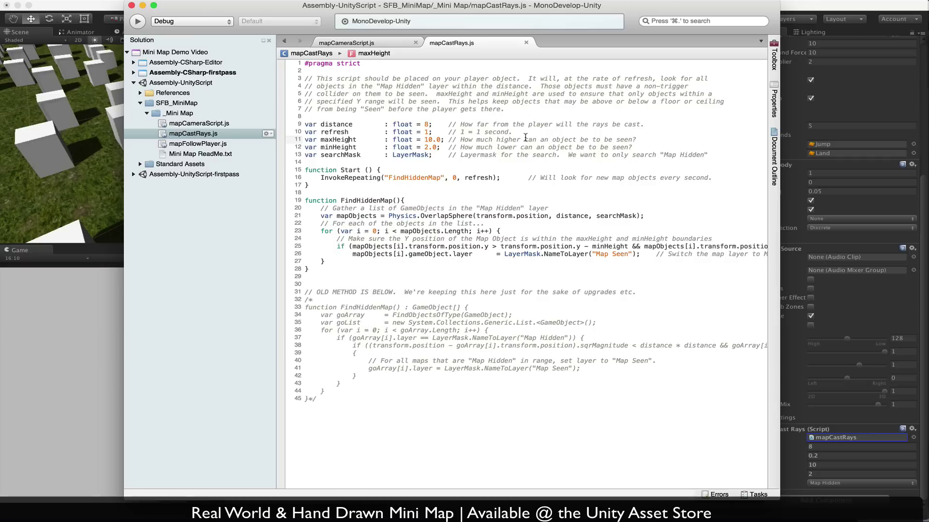
{"action": "right_click", "coordinate": [424, 147]}
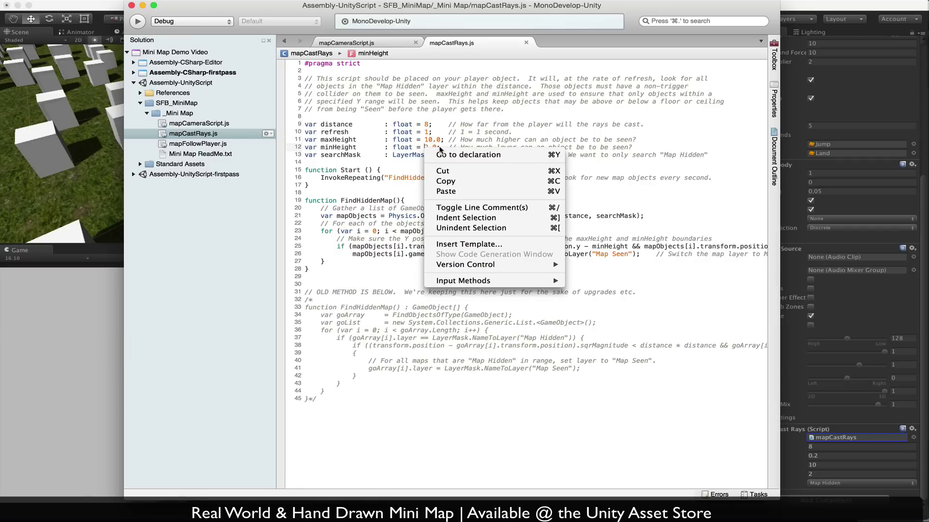
{"action": "left_click", "coordinate": [438, 146]}
{"action": "mouse_move", "coordinate": [440, 147]}
{"action": "left_mouse_down"}
{"action": "mouse_move", "coordinate": [424, 147]}
{"action": "mouse_move", "coordinate": [444, 140]}
{"action": "left_mouse_up"}
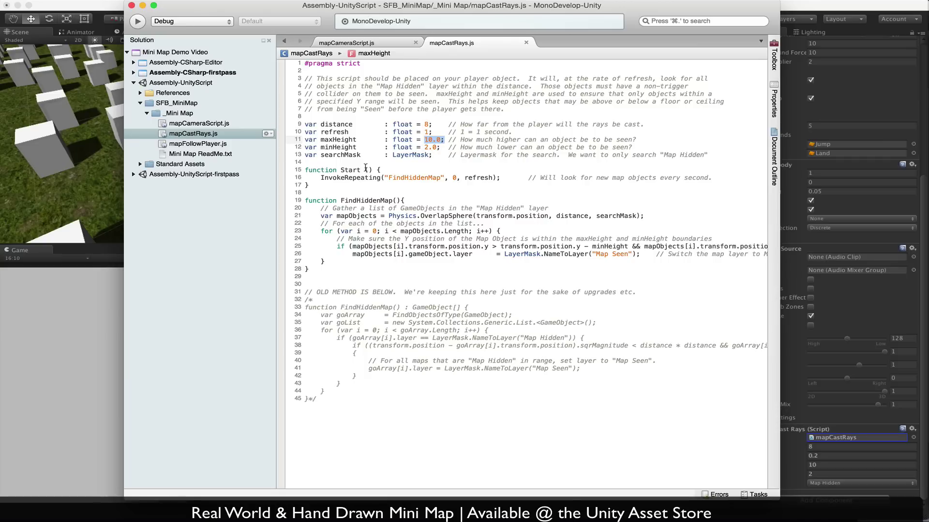
Step: Inspect the Search Mask layer list, leave it on Map Hidden, then return to mapCastRays.js
{"action": "left_click", "coordinate": [806, 7]}
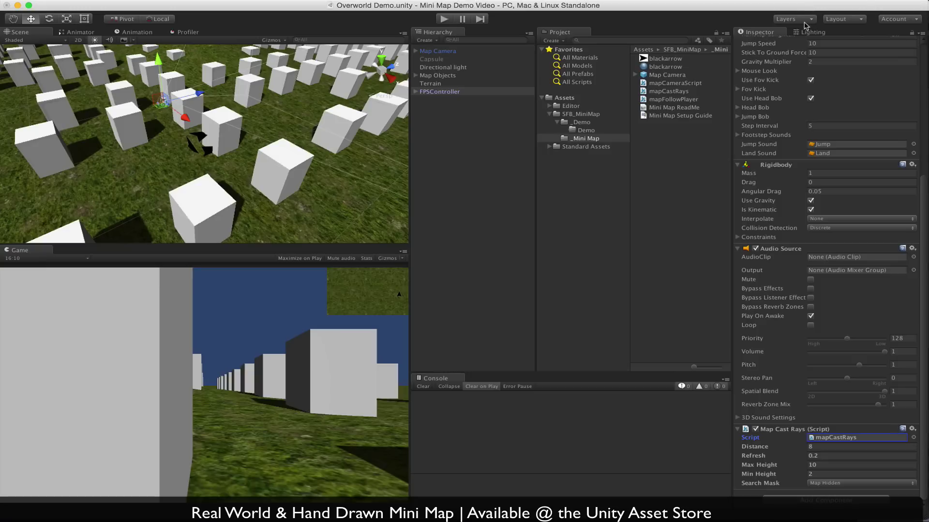
{"action": "left_click", "coordinate": [826, 483]}
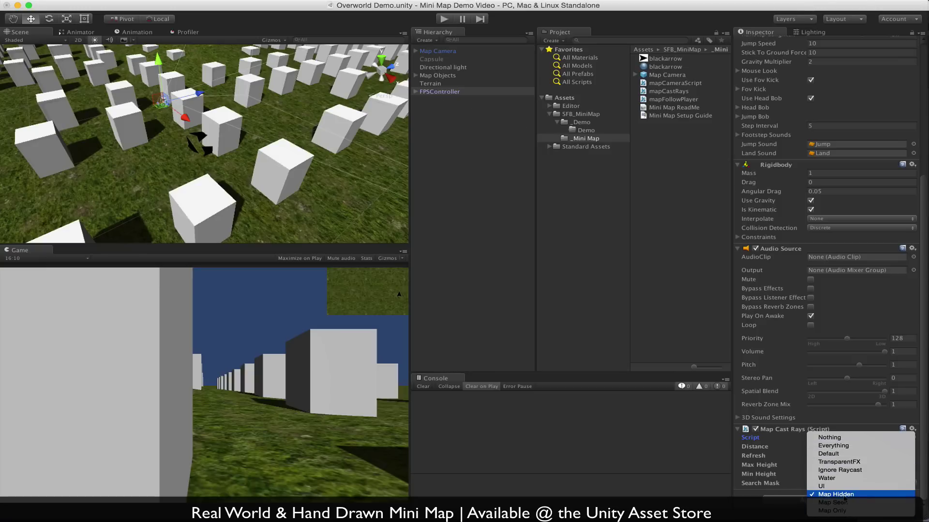
{"action": "left_click", "coordinate": [750, 495]}
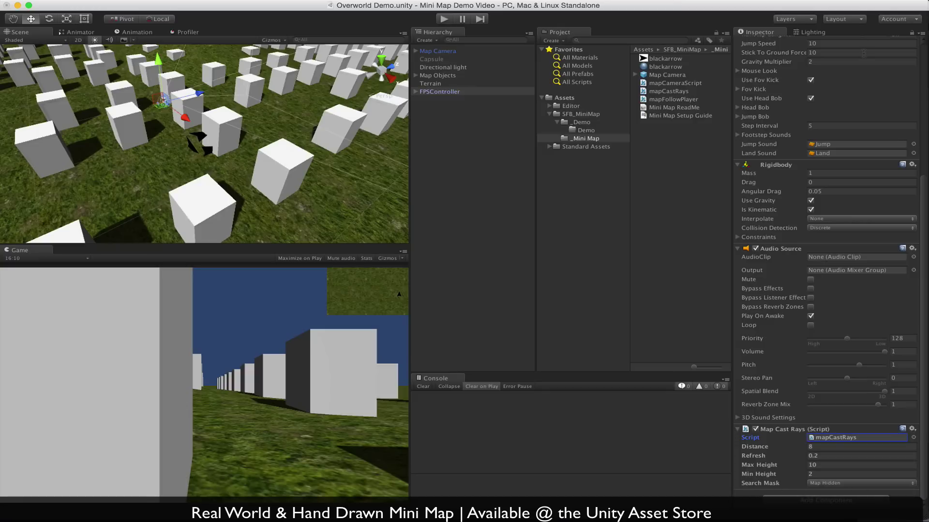
{"action": "scroll", "coordinate": [882, 80], "scroll_direction": "up", "scroll_amount": 5}
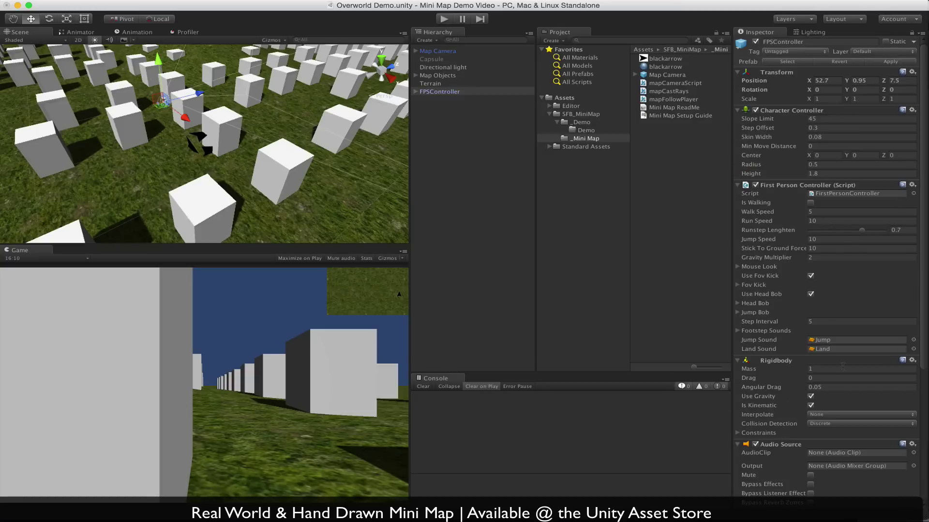
{"action": "scroll", "coordinate": [822, 408], "scroll_direction": "down", "scroll_amount": 8}
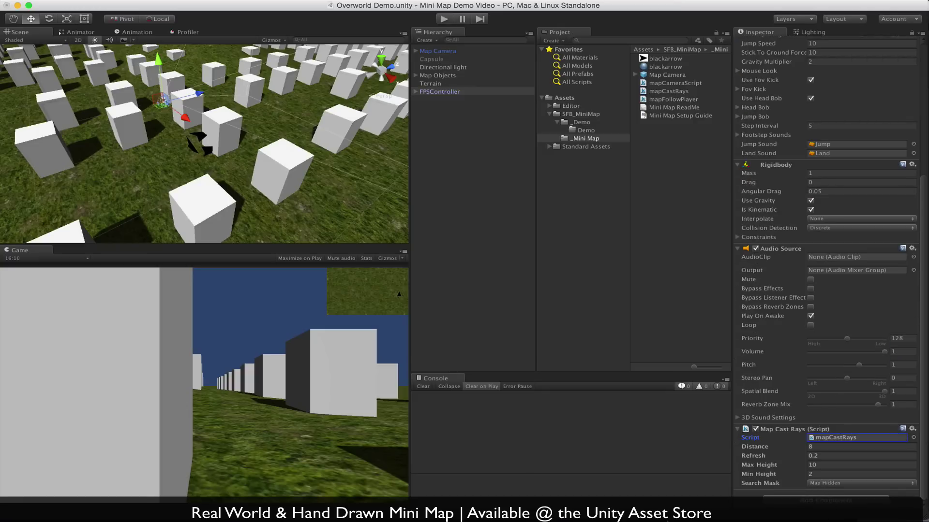
{"action": "scroll", "coordinate": [834, 209], "scroll_direction": "up", "scroll_amount": 2}
{"action": "scroll", "coordinate": [834, 209], "scroll_direction": "down", "scroll_amount": 2}
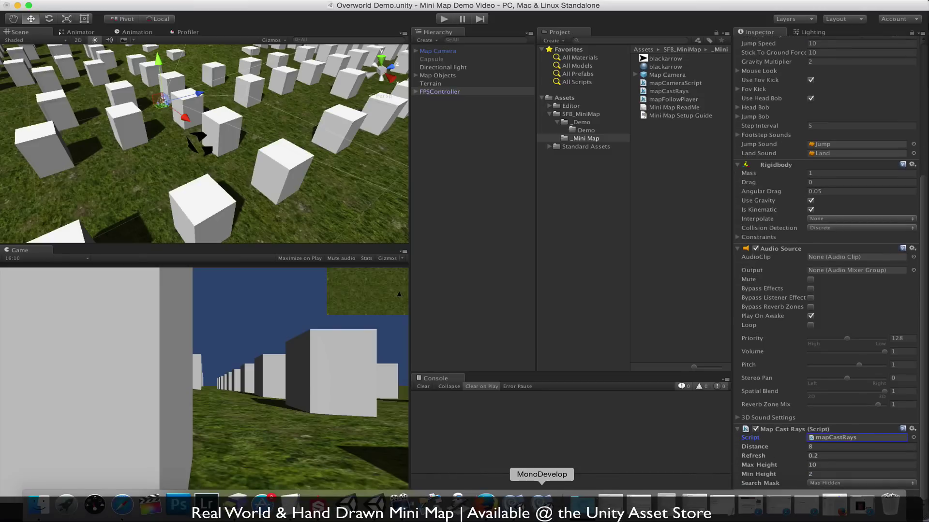
{"action": "left_click", "coordinate": [534, 505]}
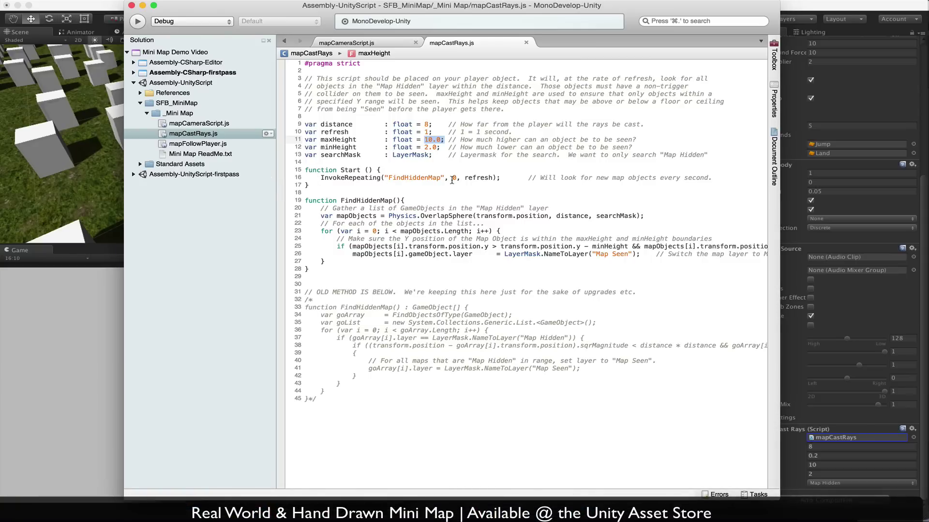
Step: Highlight InvokeRepeating's refresh argument and the Physics.OverlapSphere line, then return to Unity
{"action": "double_click", "coordinate": [470, 178]}
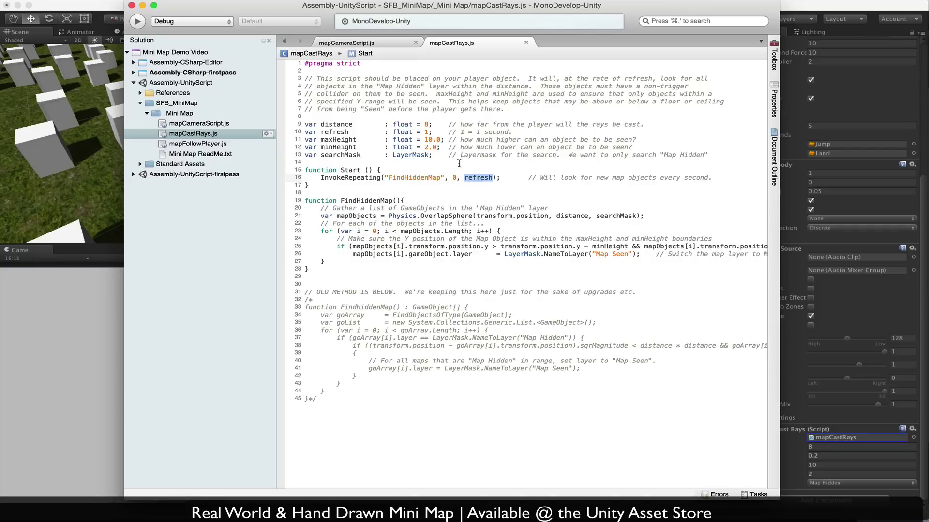
{"action": "left_click", "coordinate": [454, 178]}
{"action": "left_click_drag", "start_coordinate": [316, 218], "coordinate": [659, 215]}
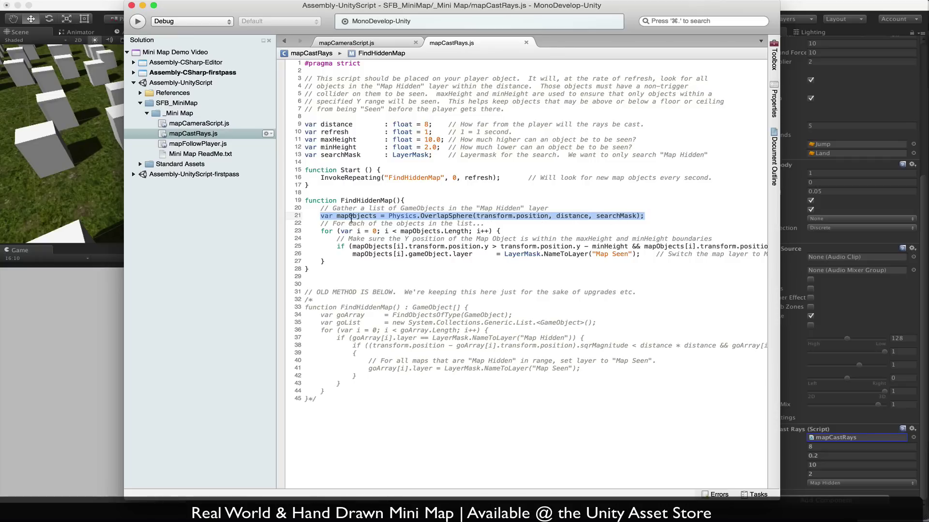
{"action": "left_click", "coordinate": [321, 231]}
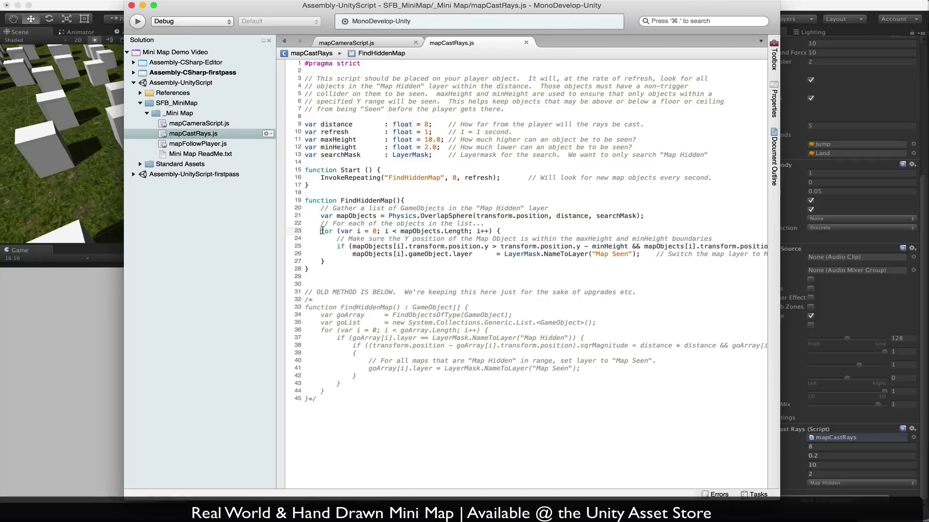
{"action": "key", "text": "super+Tab"}
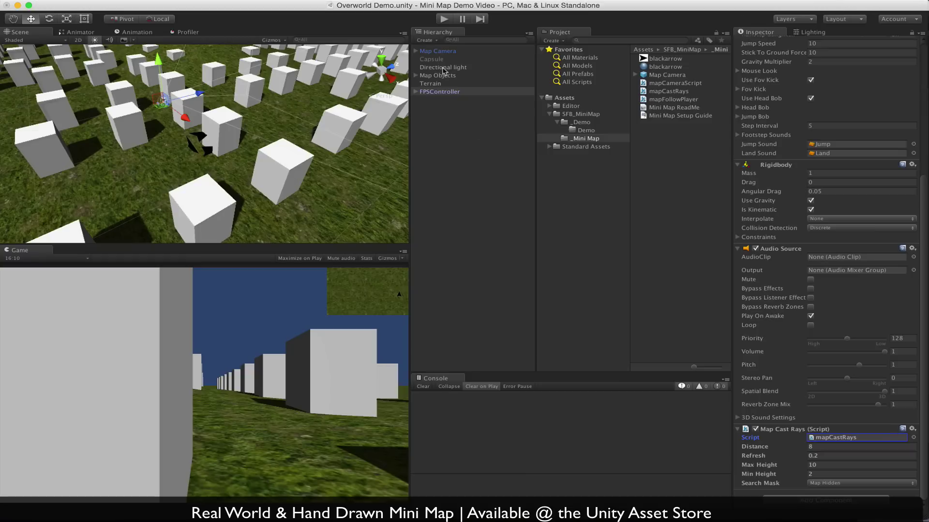
Step: Check that a Map Objects cube is on Map Hidden, then return to MonoDevelop
{"action": "left_click", "coordinate": [415, 75]}
{"action": "left_click", "coordinate": [437, 92]}
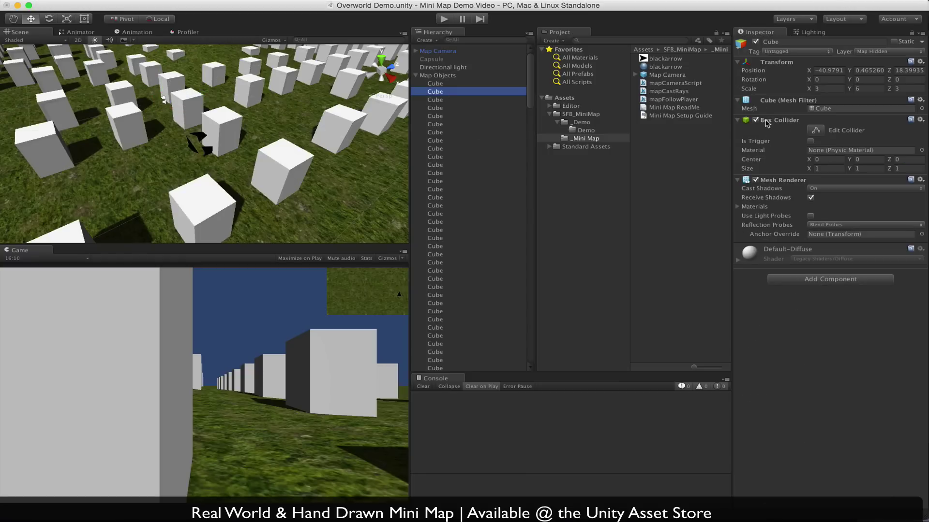
{"action": "left_click", "coordinate": [416, 75]}
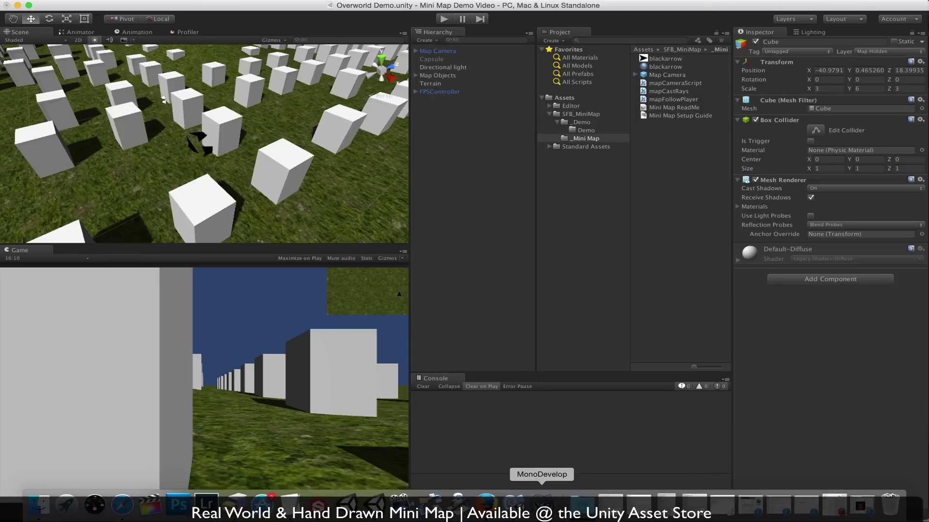
{"action": "left_click", "coordinate": [541, 514]}
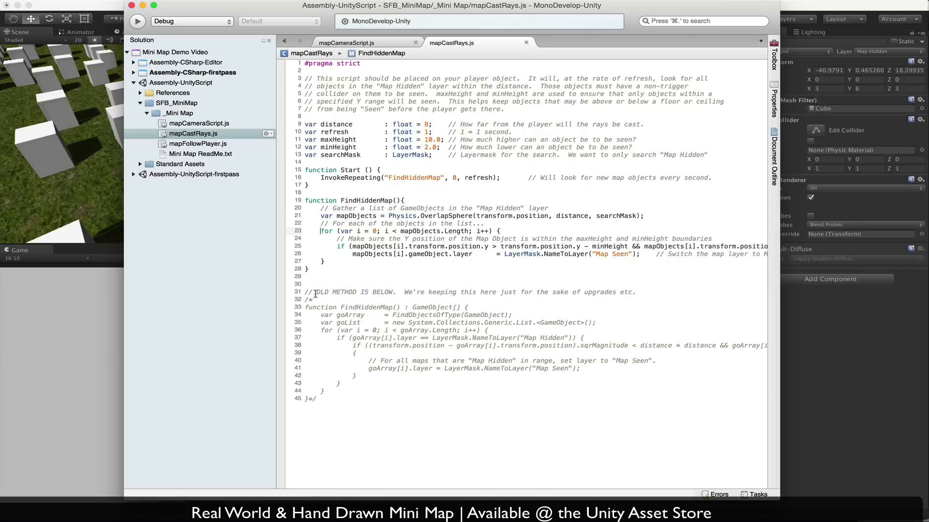
Step: Review the old commented-out and current FindHiddenMap functions in the mapCastRays script
{"action": "left_click_drag", "start_coordinate": [304, 292], "coordinate": [323, 410]}
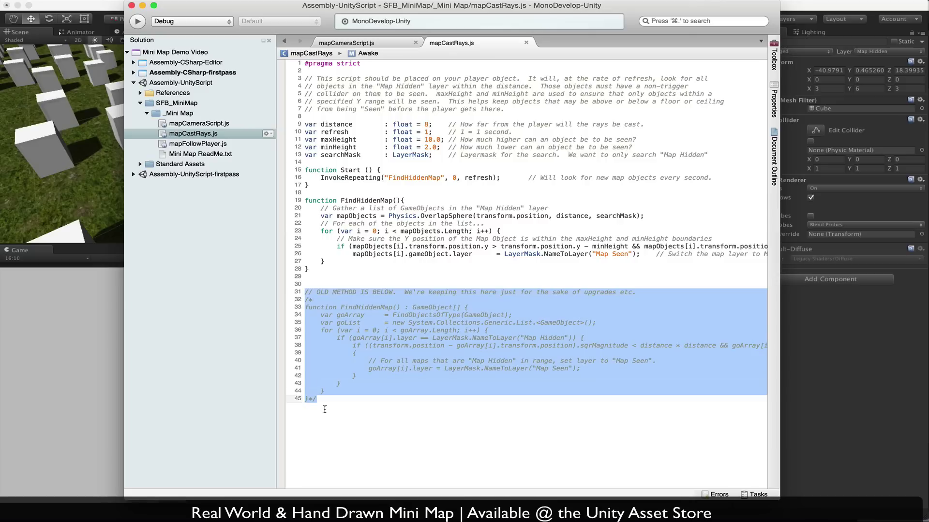
{"action": "left_click", "coordinate": [345, 413]}
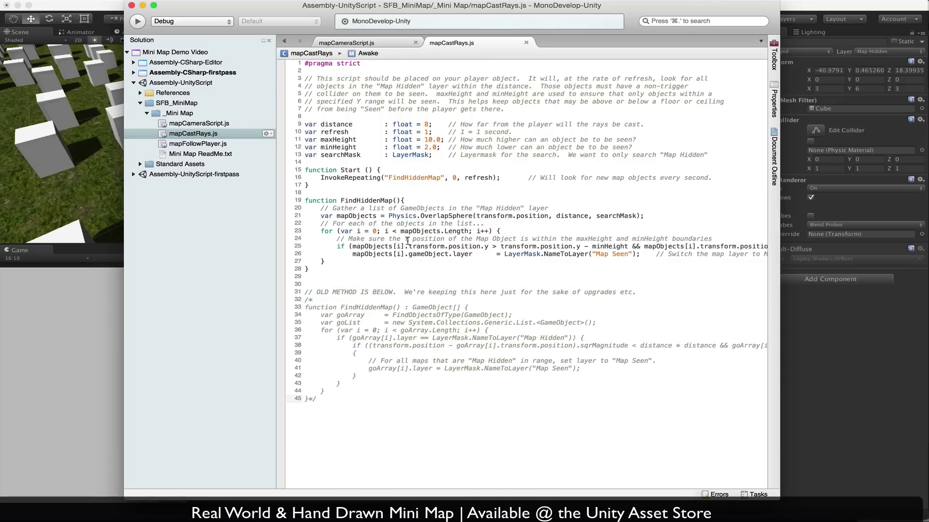
{"action": "left_click_drag", "start_coordinate": [323, 271], "coordinate": [290, 201]}
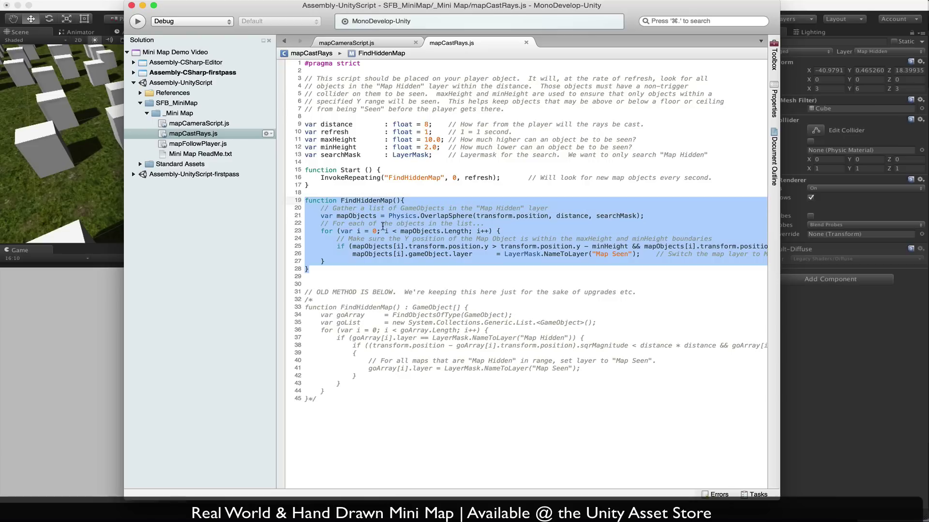
{"action": "left_click", "coordinate": [415, 264]}
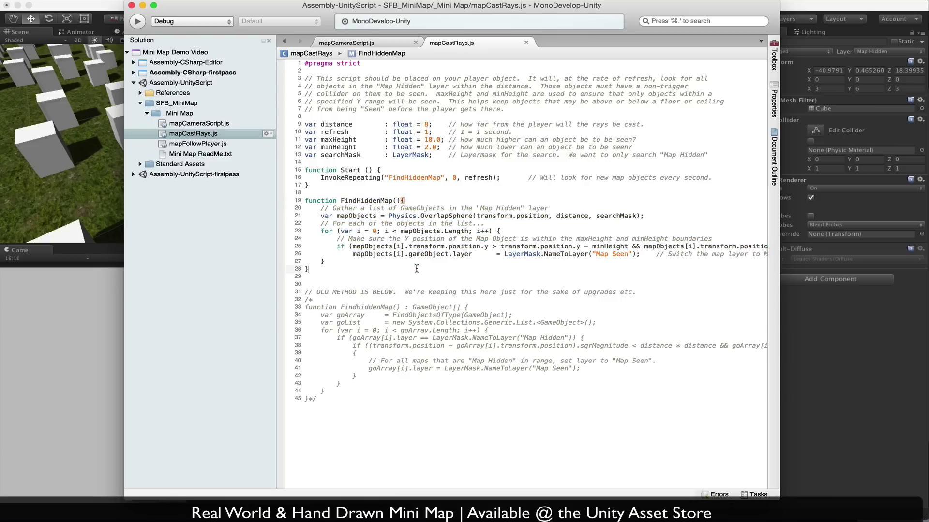
Step: Back in Unity, open the Dungeon Demo scene from the _Demo folder without saving Overworld Demo
{"action": "key", "text": "super+Tab"}
{"action": "left_click", "coordinate": [591, 124]}
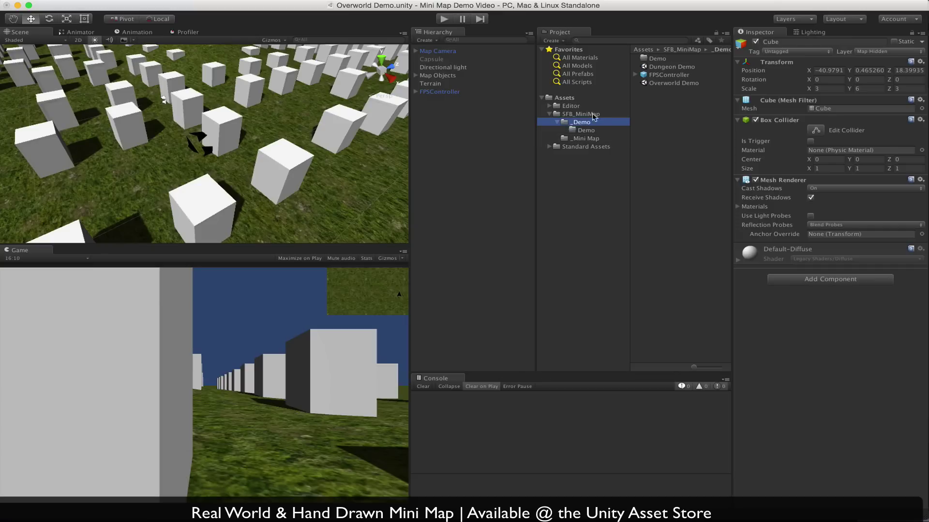
{"action": "left_click", "coordinate": [659, 68]}
{"action": "double_click", "coordinate": [660, 68]}
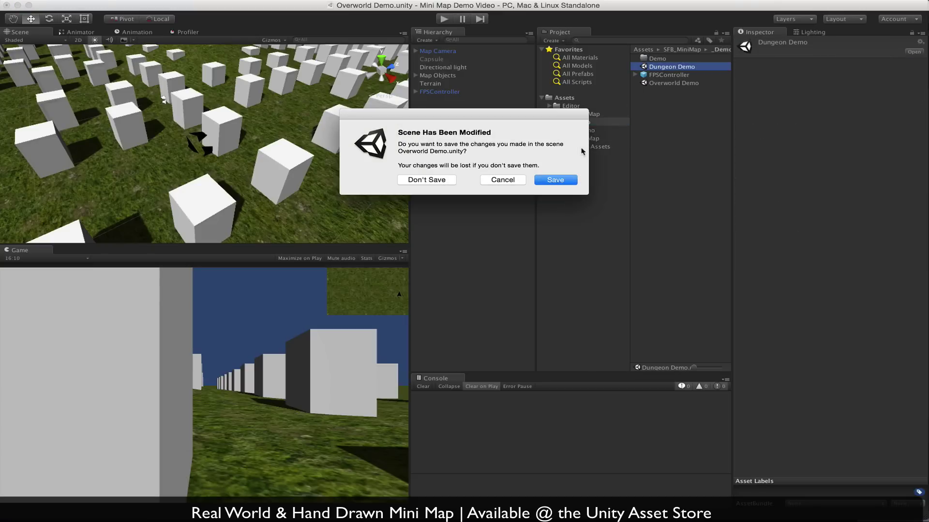
{"action": "left_click", "coordinate": [432, 180]}
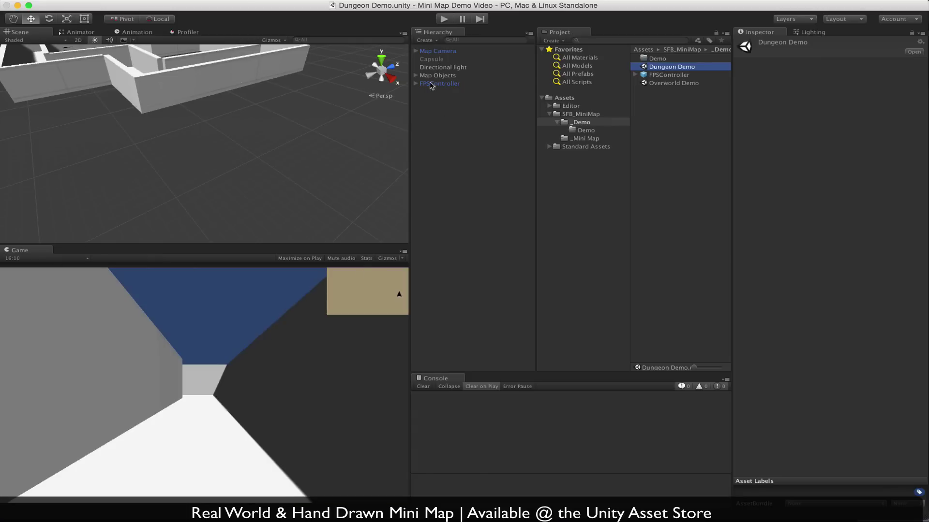
Step: Put Map Objects and all its children on the Map Hidden layer
{"action": "left_click", "coordinate": [437, 51]}
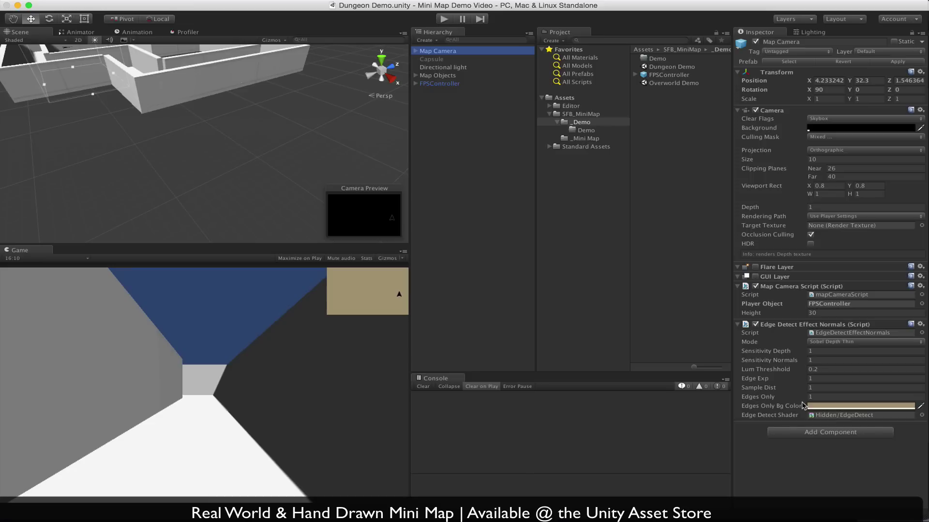
{"action": "left_click", "coordinate": [419, 77]}
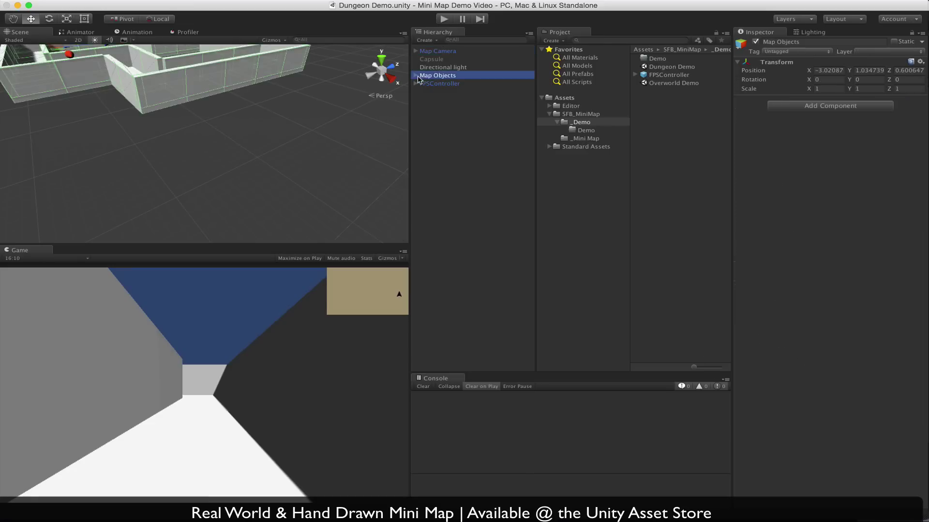
{"action": "left_click", "coordinate": [894, 52]}
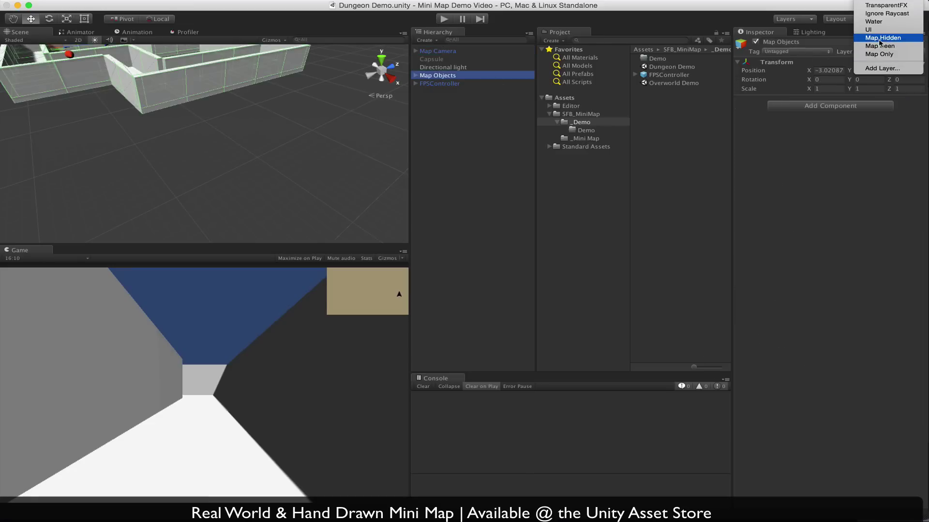
{"action": "left_click", "coordinate": [880, 38]}
{"action": "left_click", "coordinate": [585, 175]}
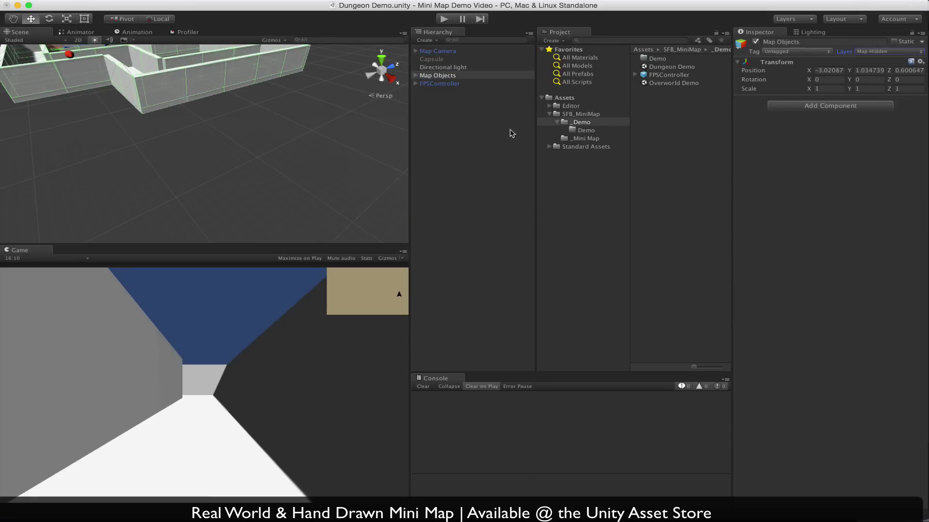
Step: Check that the Corner piece's Cubes under Map Objects now use the Map Hidden layer
{"action": "left_click", "coordinate": [415, 75]}
{"action": "left_click", "coordinate": [437, 84]}
{"action": "left_click", "coordinate": [423, 83]}
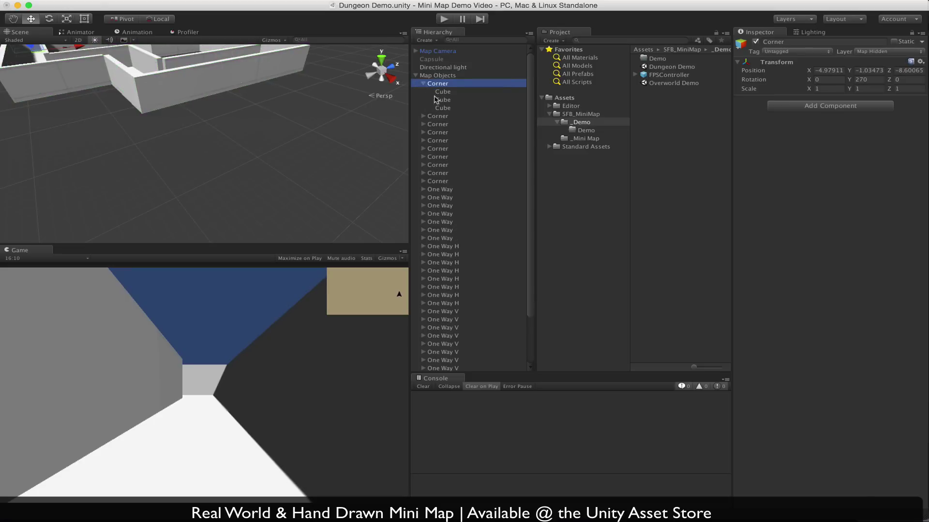
{"action": "left_click", "coordinate": [442, 100]}
{"action": "left_click", "coordinate": [443, 109]}
{"action": "left_click", "coordinate": [415, 75]}
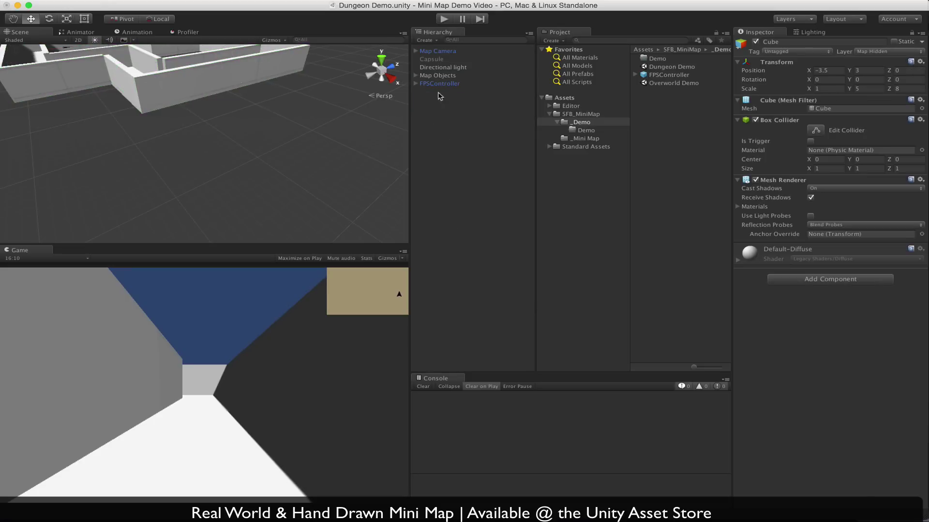
Step: Inspect the FPSController's Search Mask and the Map Camera's Culling Mask without changing them
{"action": "left_click", "coordinate": [427, 84]}
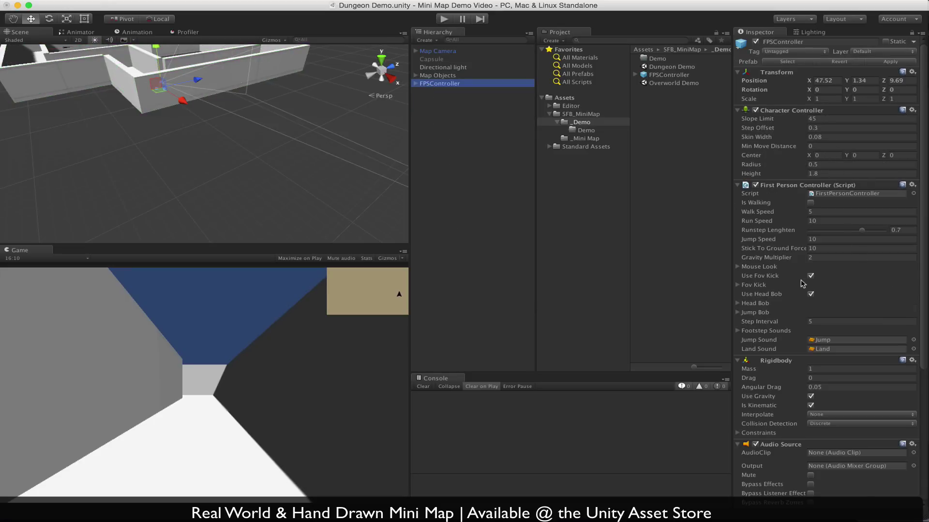
{"action": "scroll", "coordinate": [819, 212], "scroll_direction": "down", "scroll_amount": 8}
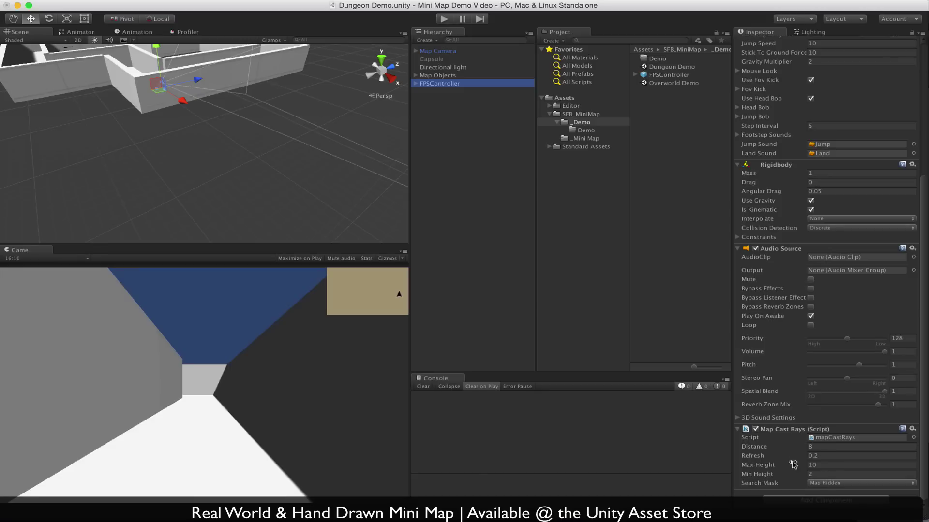
{"action": "left_click", "coordinate": [825, 483]}
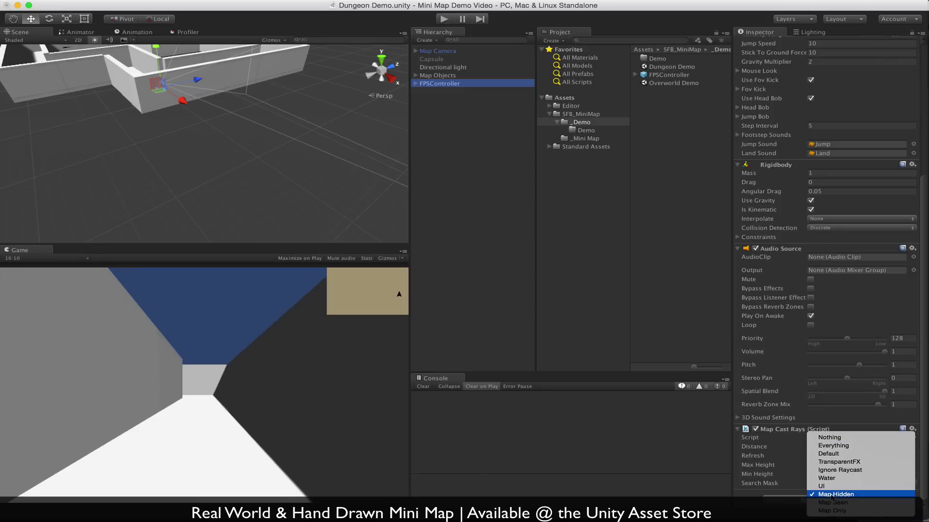
{"action": "left_click", "coordinate": [779, 498]}
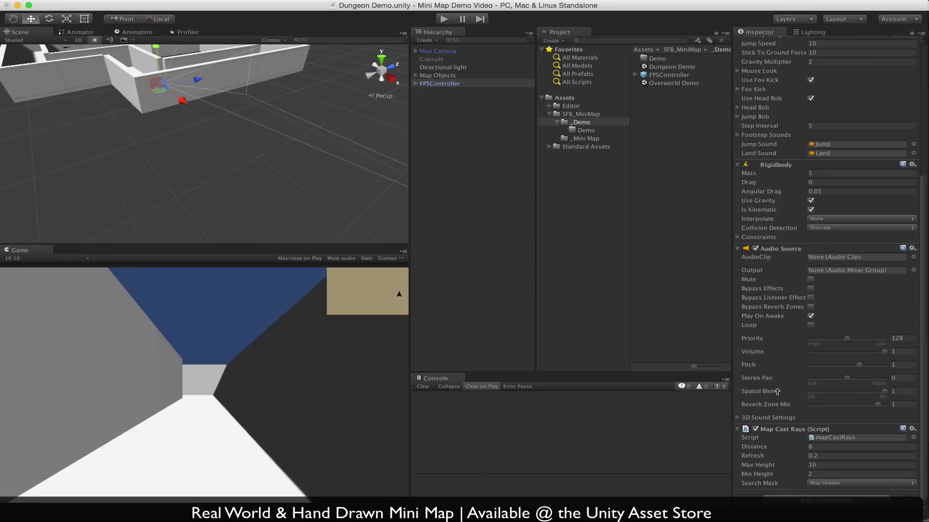
{"action": "left_click", "coordinate": [438, 51]}
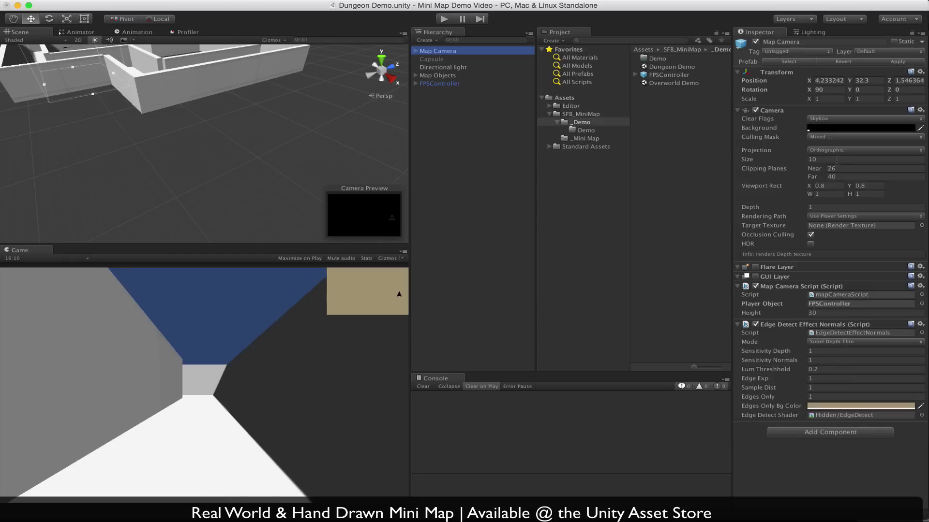
{"action": "left_click", "coordinate": [827, 137]}
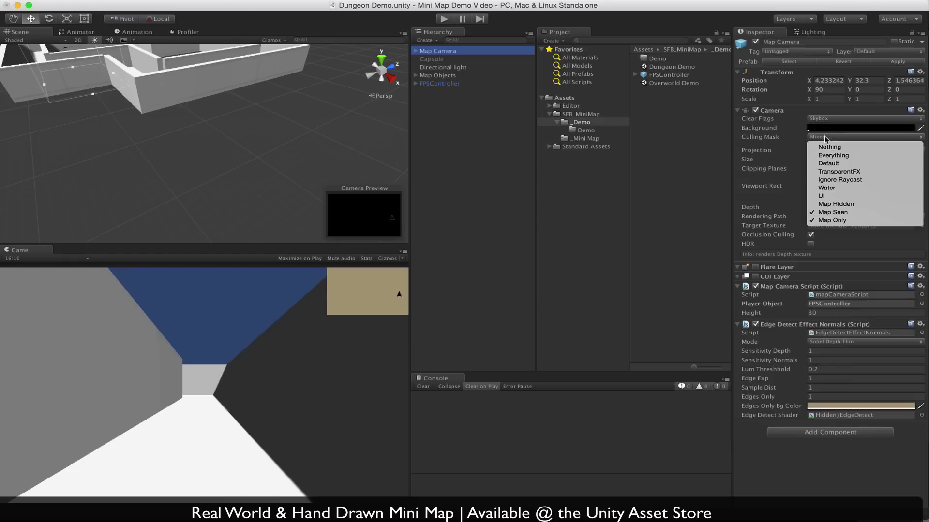
{"action": "left_click", "coordinate": [755, 214]}
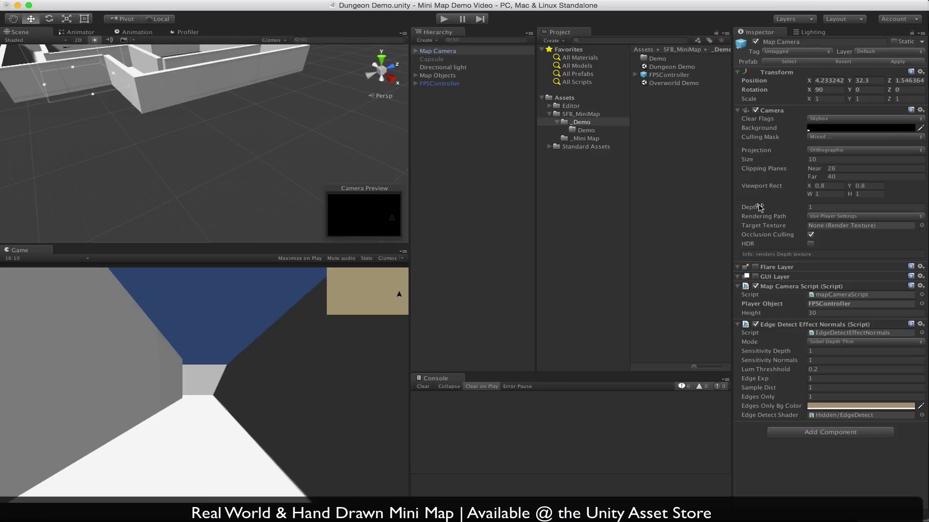
Step: Read Map Player Position's mapFollowPlayer script, then bring up that object's Layer choices
{"action": "left_click", "coordinate": [415, 52]}
{"action": "left_click", "coordinate": [451, 67]}
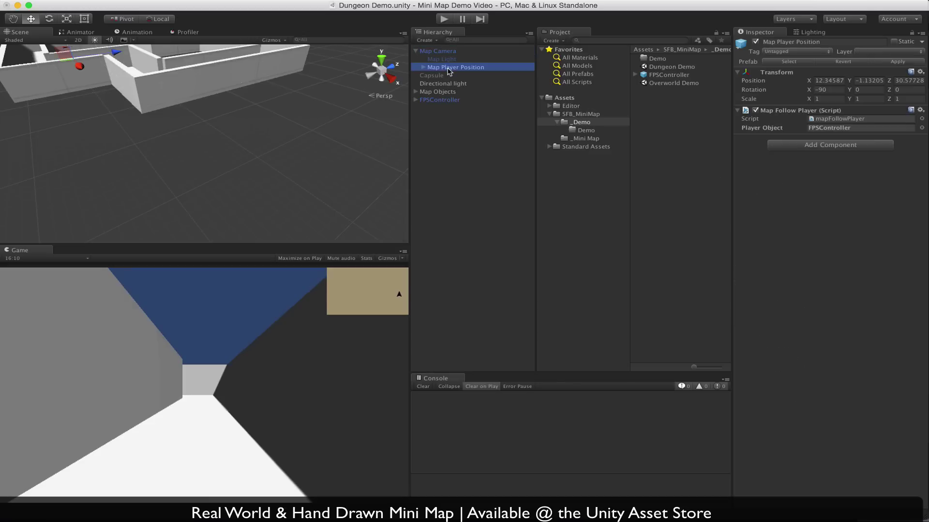
{"action": "double_click", "coordinate": [839, 119]}
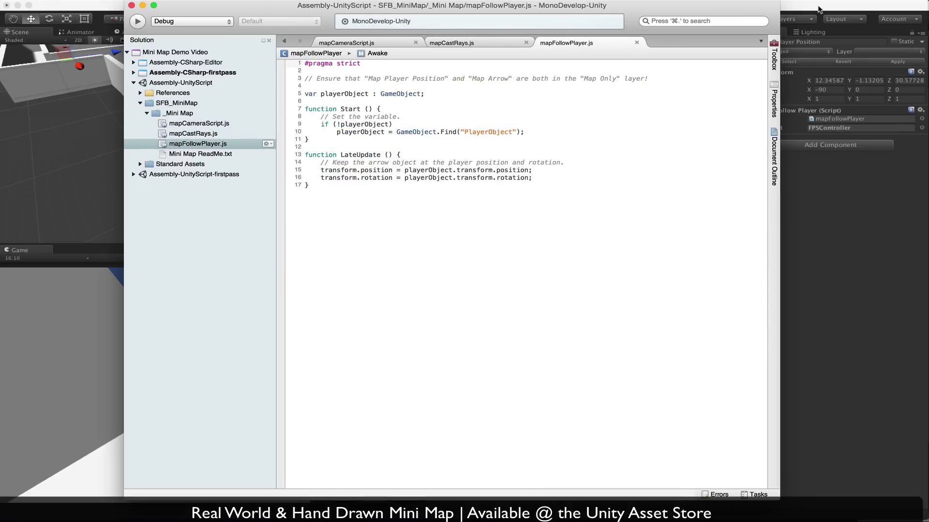
{"action": "left_click", "coordinate": [819, 10]}
{"action": "left_click", "coordinate": [865, 53]}
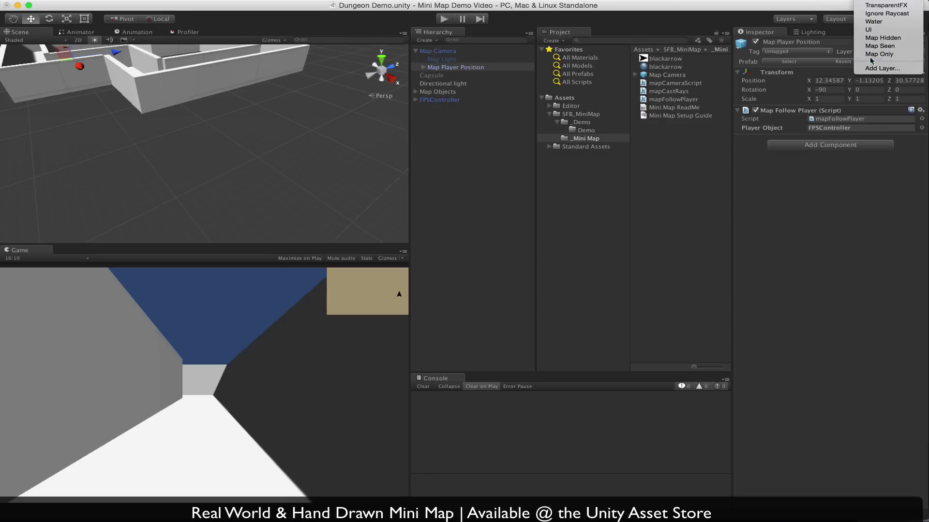
Step: Assign Map Player Position and its children to the Map Only layer
{"action": "left_click", "coordinate": [873, 54]}
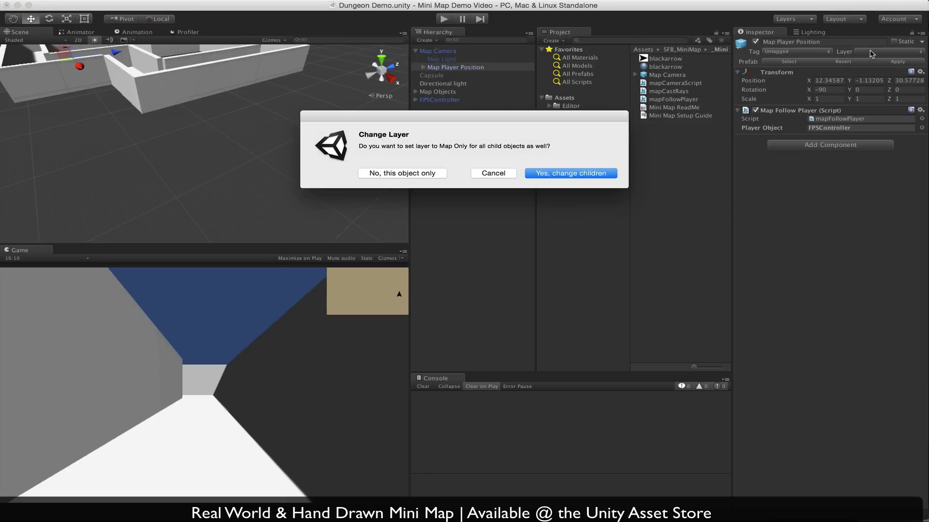
{"action": "left_click", "coordinate": [589, 174]}
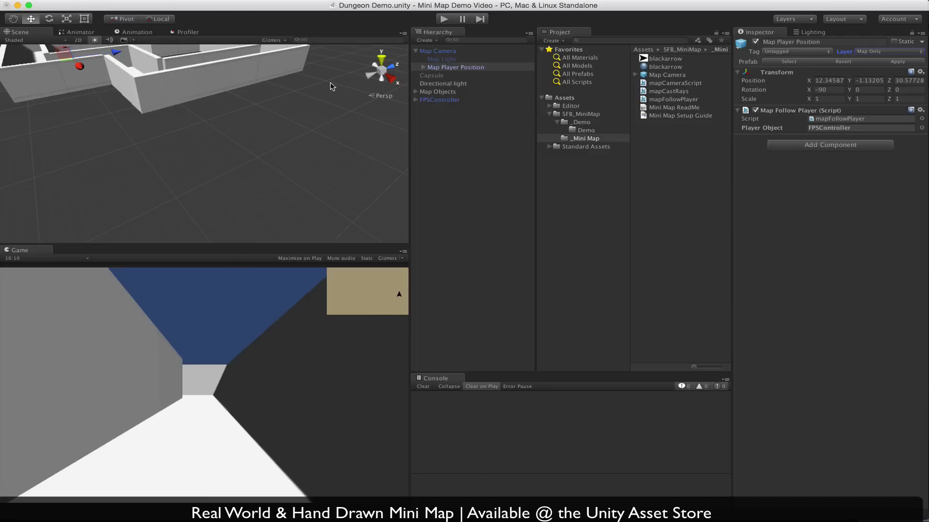
Step: Play the Dungeon Demo, walk and turn through the corridors watching the mini-map arrow, then stop
{"action": "left_click", "coordinate": [444, 19]}
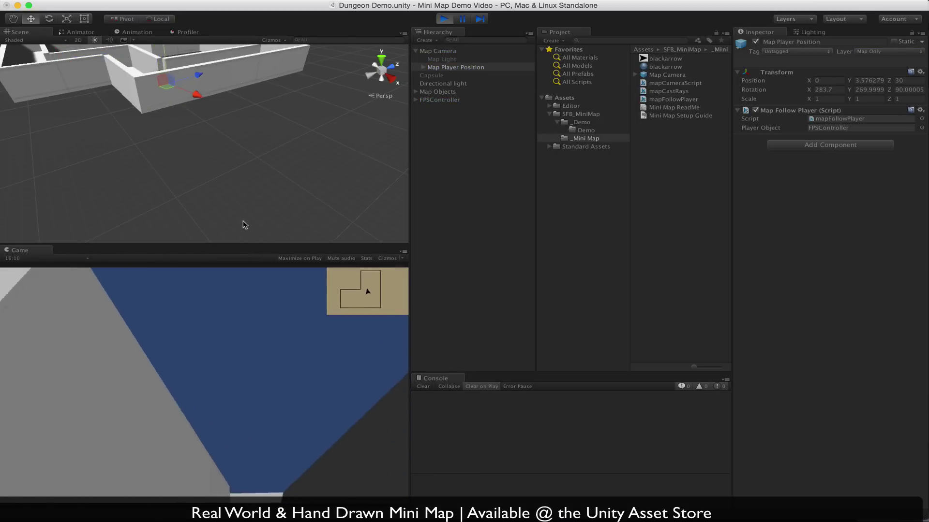
{"action": "key", "text": "w"}
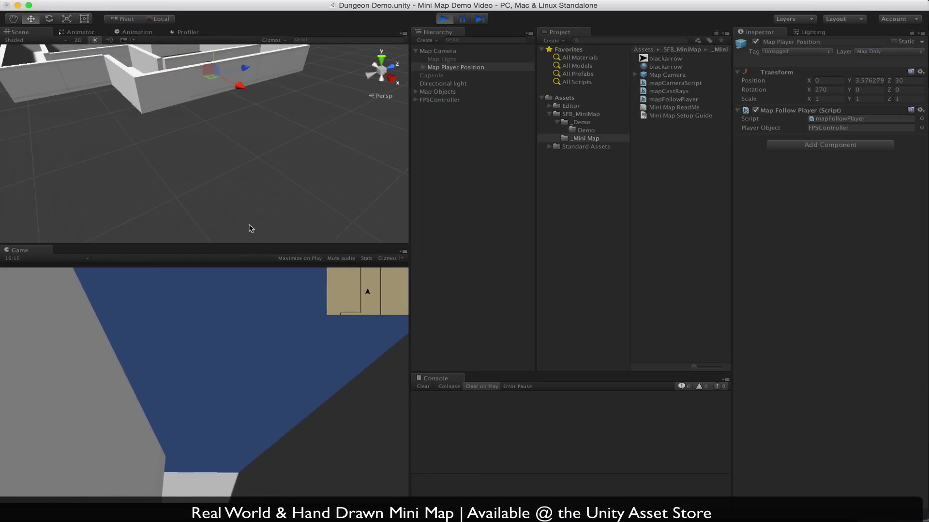
{"action": "key", "text": "w"}
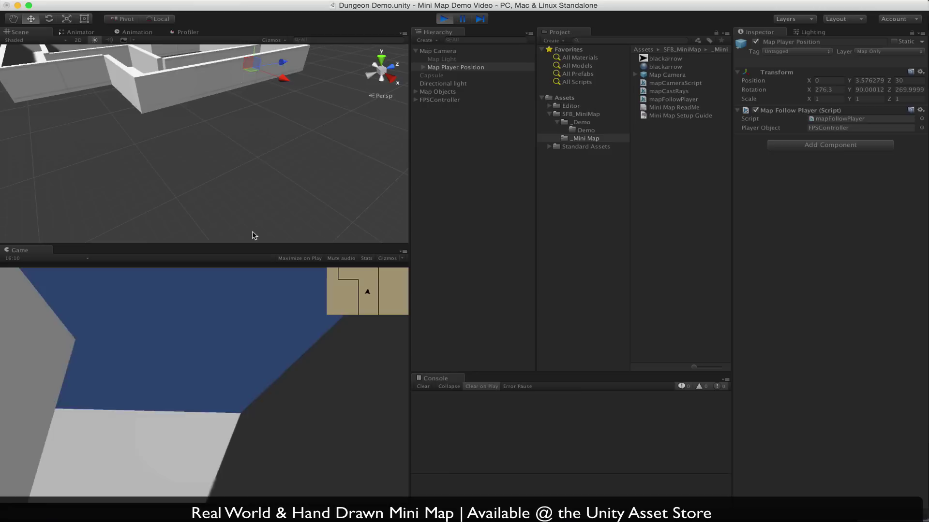
{"action": "key", "text": "w"}
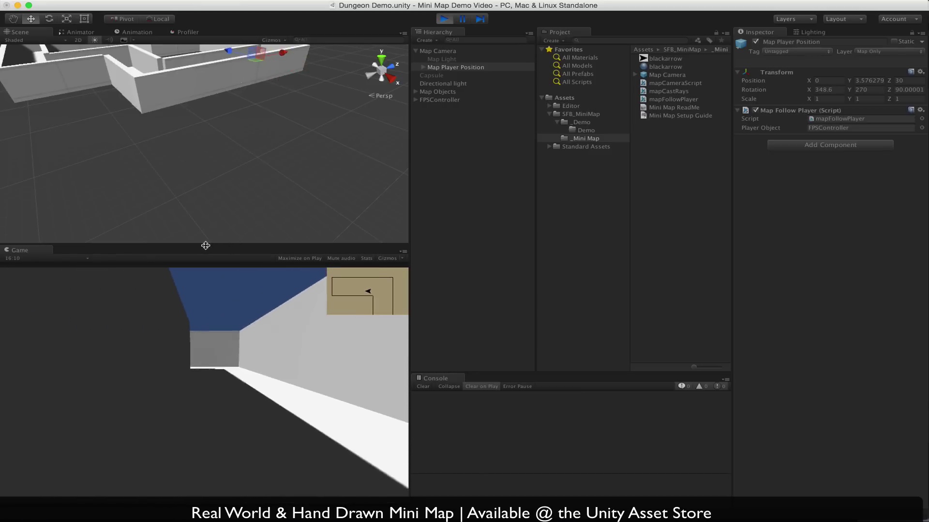
{"action": "key", "text": "w"}
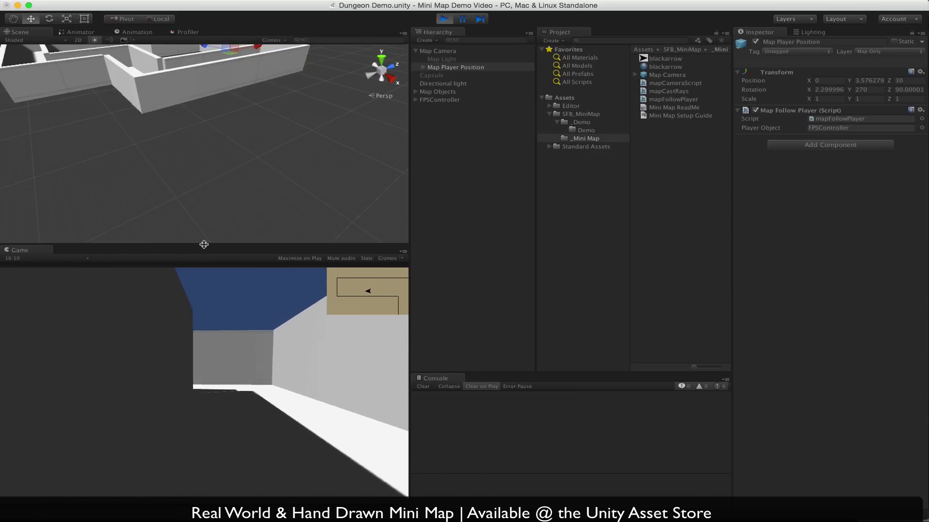
{"action": "key", "text": "w"}
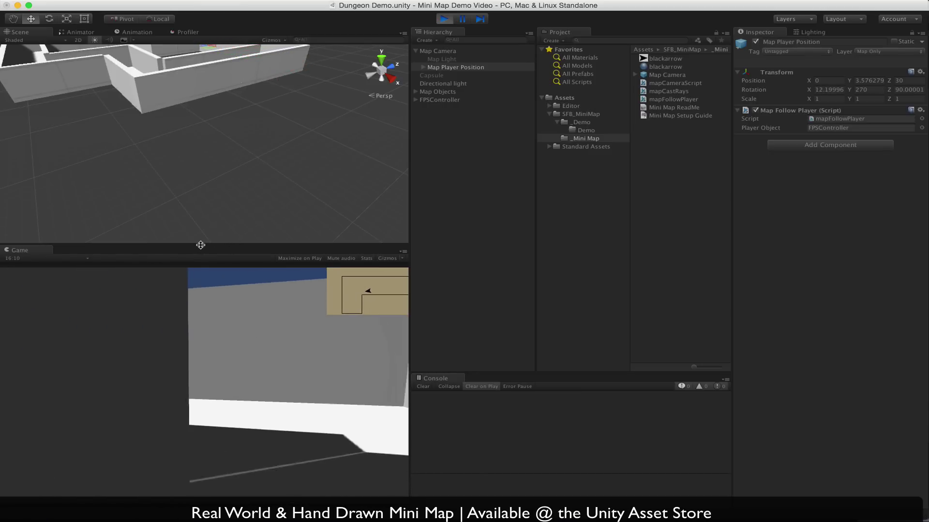
{"action": "key", "text": "w"}
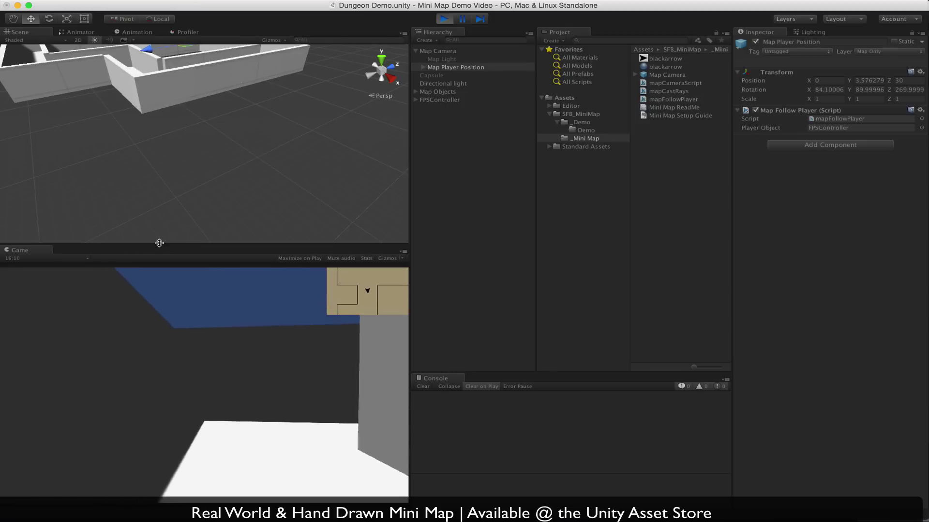
{"action": "key", "text": "w"}
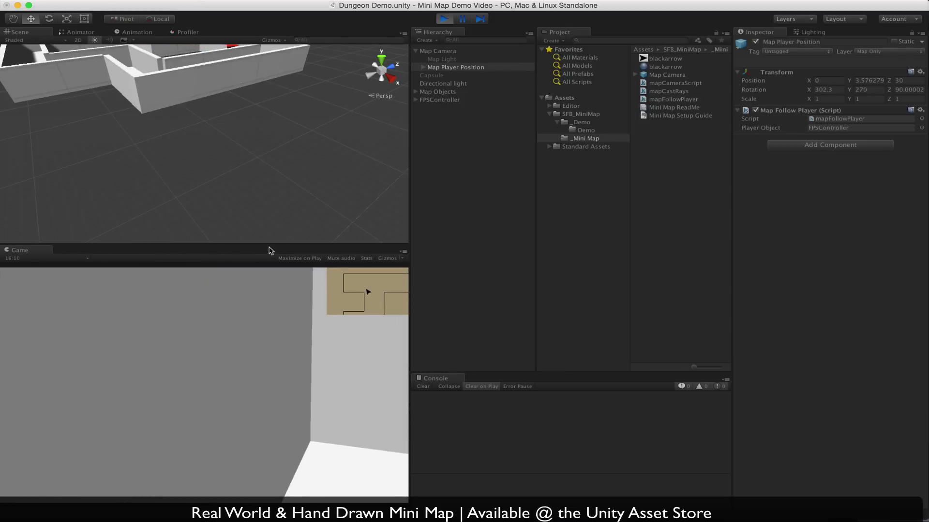
{"action": "key", "text": "w"}
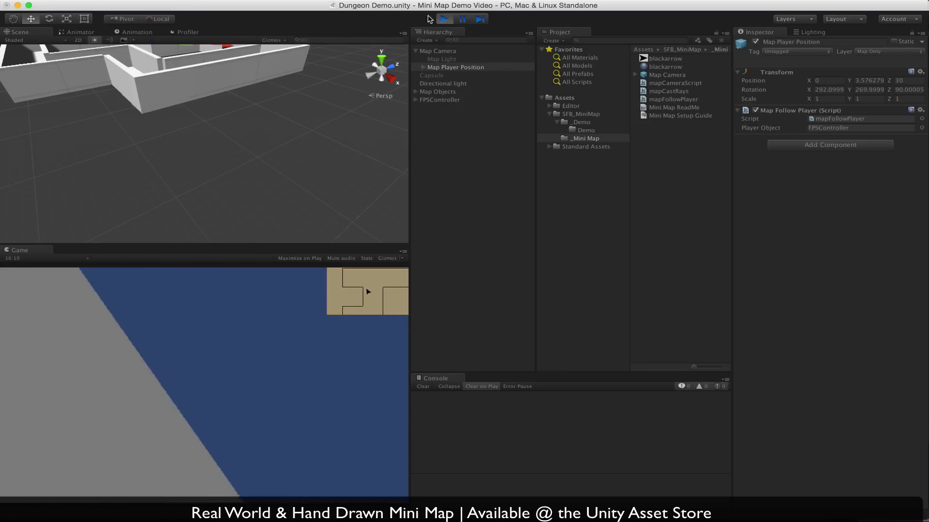
{"action": "left_click", "coordinate": [443, 19]}
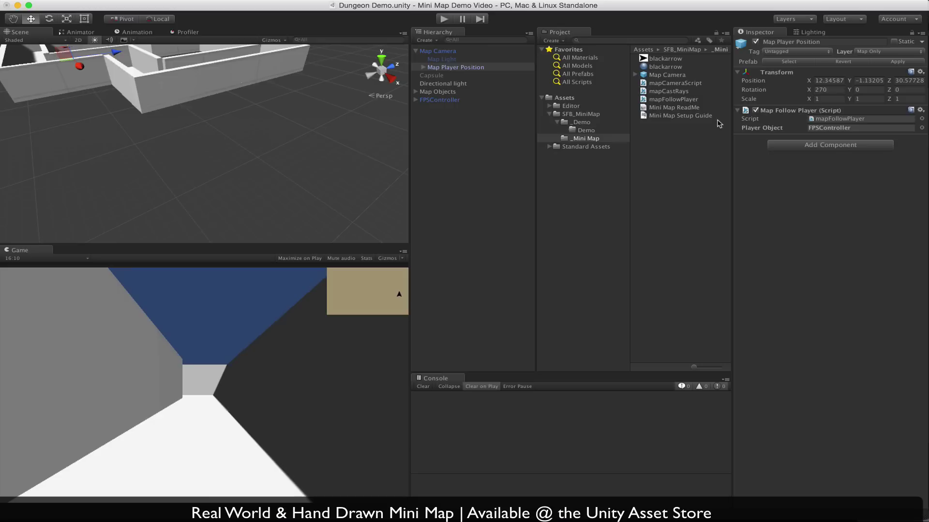
Step: Give the Map Camera clipping planes Near 16.58 and Far 37.9, and size 16.9
{"action": "left_click", "coordinate": [444, 51]}
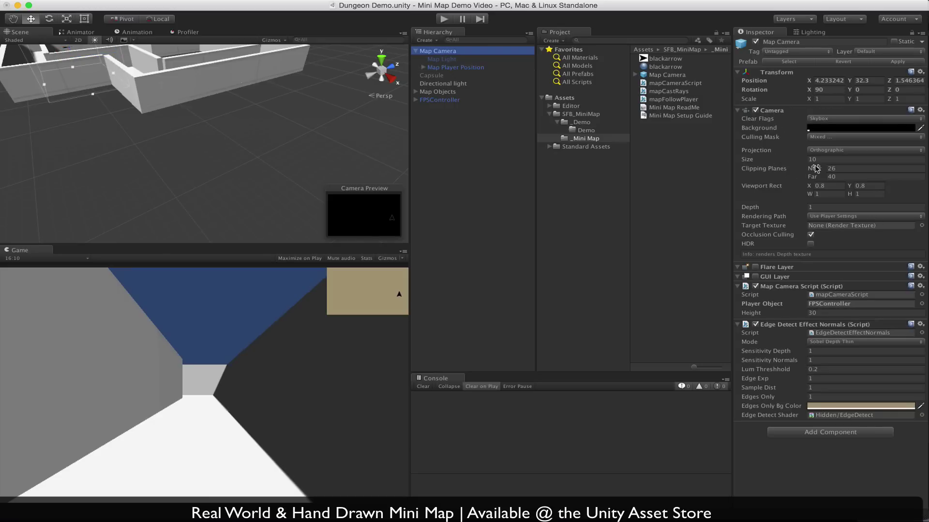
{"action": "left_click_drag", "start_coordinate": [384, 125], "coordinate": [202, 47], "text": "alt"}
{"action": "scroll", "coordinate": [143, 86], "scroll_direction": "down", "scroll_amount": 2}
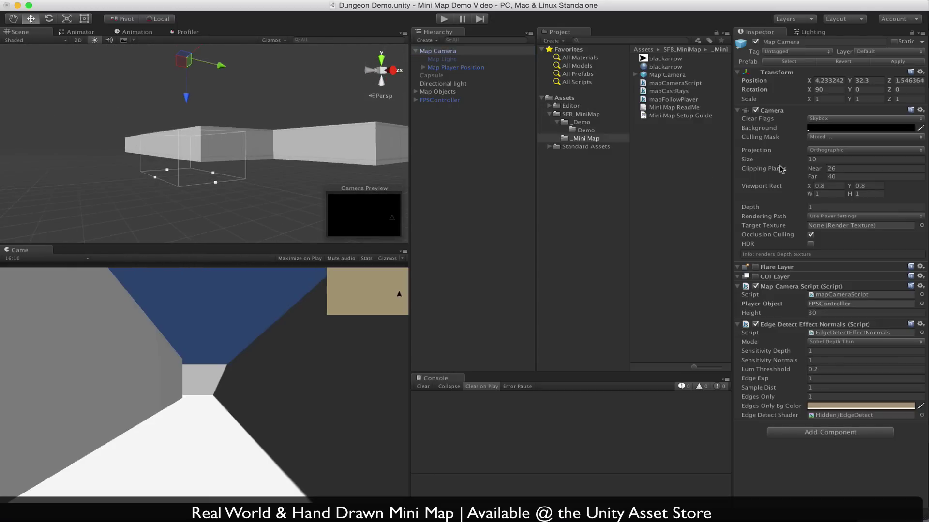
{"action": "left_click_drag", "start_coordinate": [814, 168], "coordinate": [615, 169]}
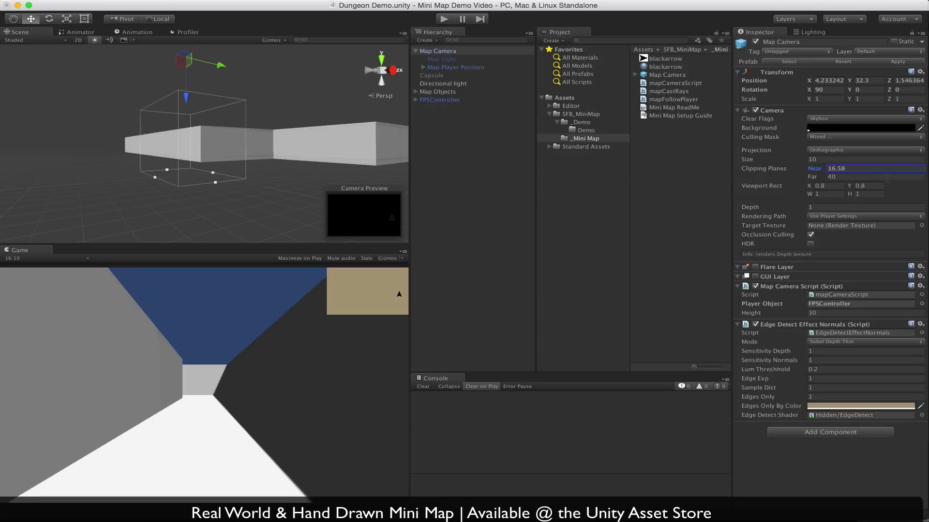
{"action": "mouse_move", "coordinate": [811, 176]}
{"action": "left_mouse_down"}
{"action": "mouse_move", "coordinate": [737, 177]}
{"action": "mouse_move", "coordinate": [804, 180]}
{"action": "left_mouse_up"}
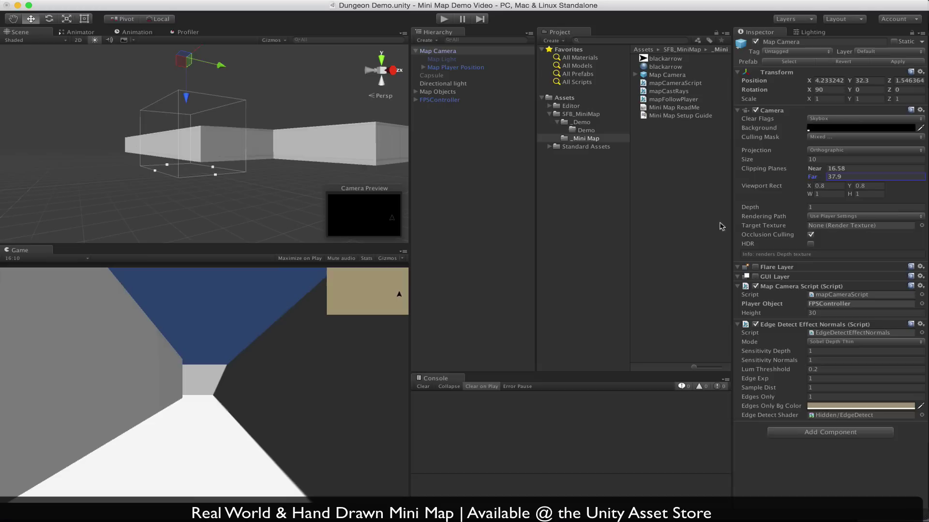
{"action": "mouse_move", "coordinate": [747, 160]}
{"action": "left_mouse_down"}
{"action": "mouse_move", "coordinate": [728, 165]}
{"action": "mouse_move", "coordinate": [782, 163]}
{"action": "mouse_move", "coordinate": [764, 161]}
{"action": "left_mouse_up"}
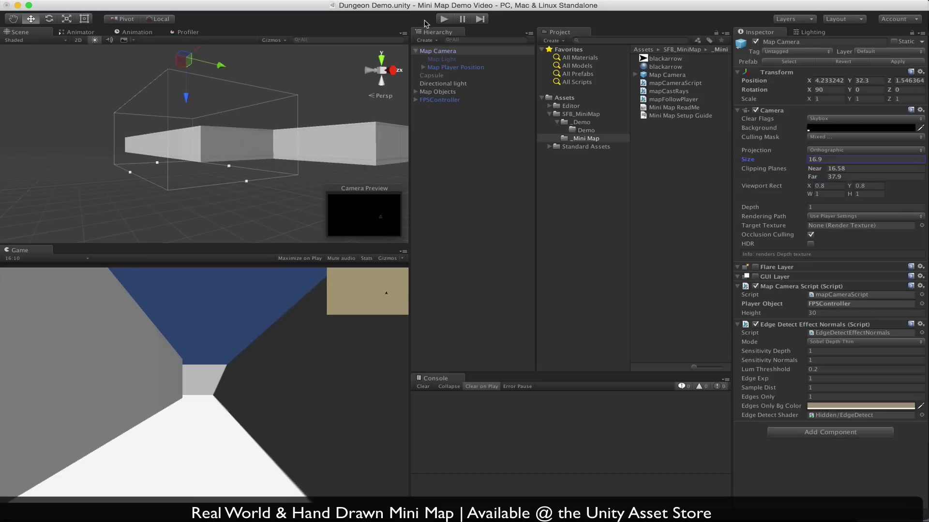
{"action": "left_click", "coordinate": [443, 18]}
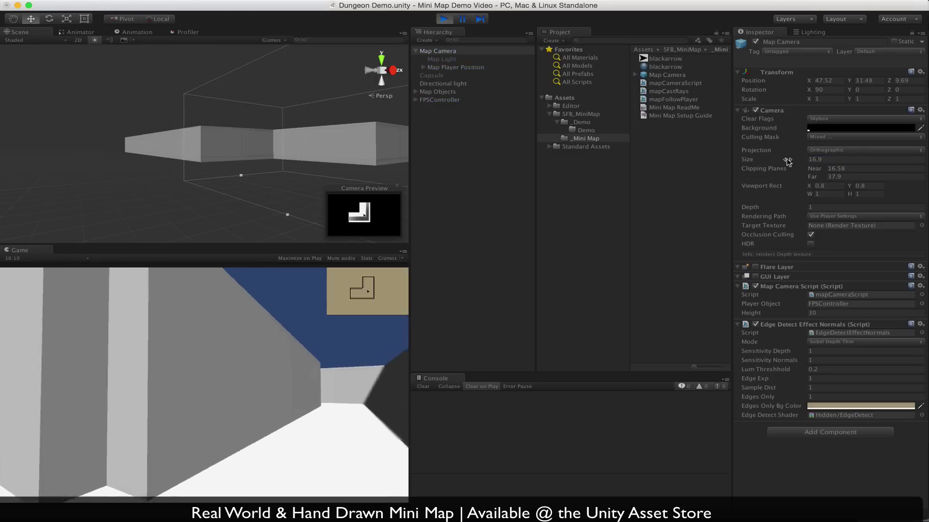
{"action": "left_click_drag", "start_coordinate": [787, 161], "coordinate": [411, 139]}
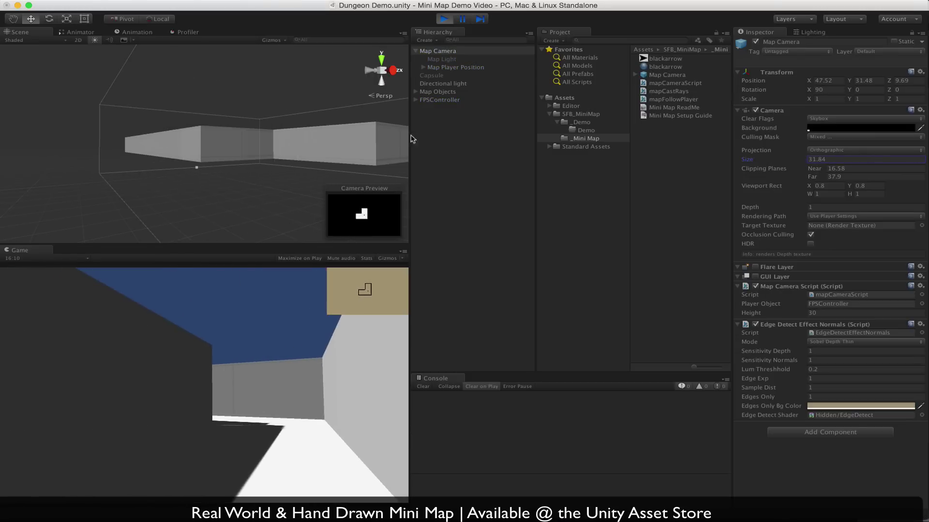
{"action": "left_click", "coordinate": [268, 392]}
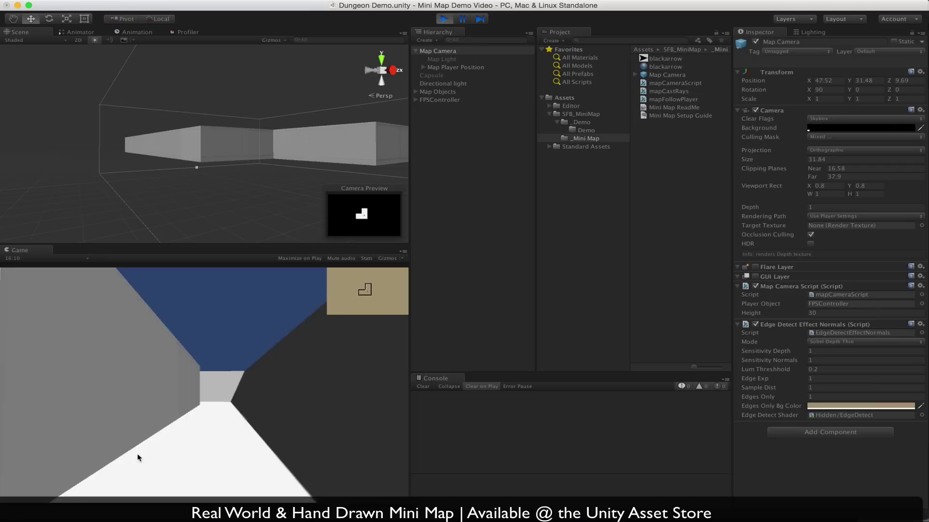
{"action": "key", "text": "w"}
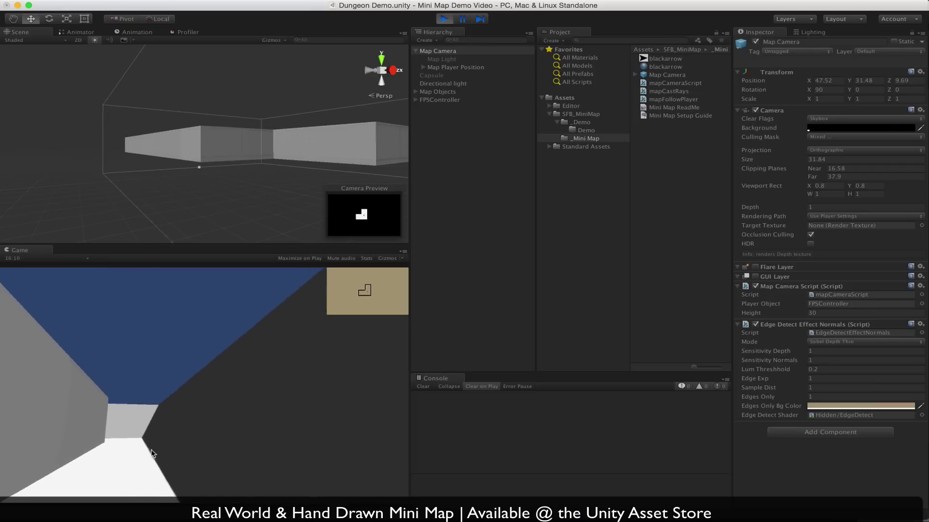
{"action": "key", "text": "w"}
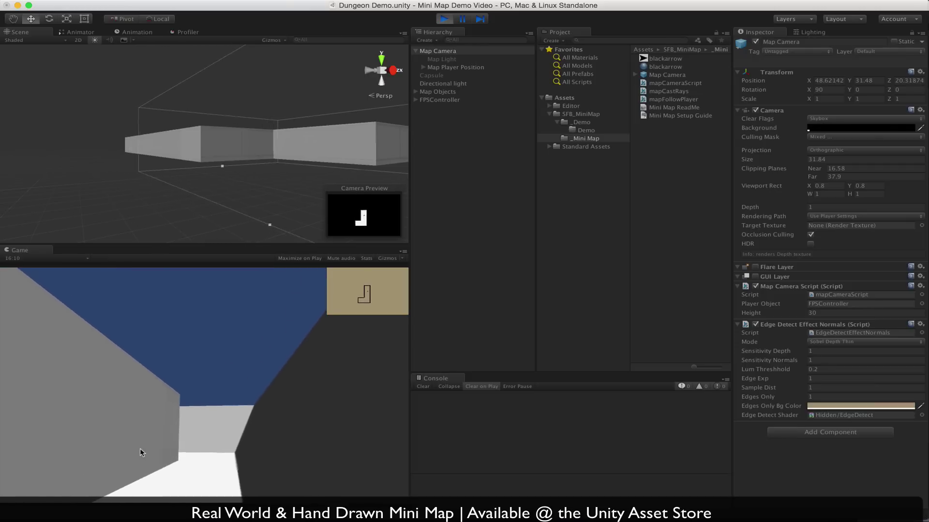
{"action": "key", "text": "w"}
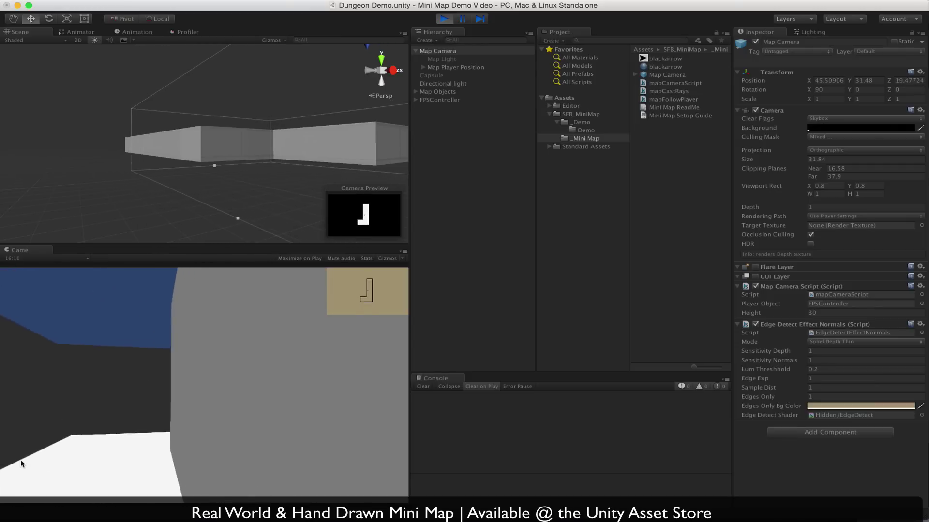
{"action": "key", "text": "w"}
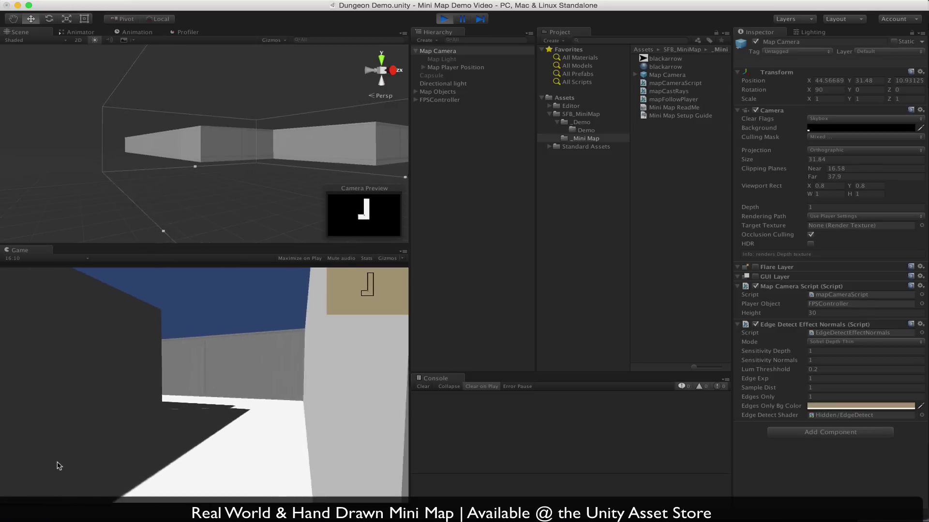
{"action": "key", "text": "w"}
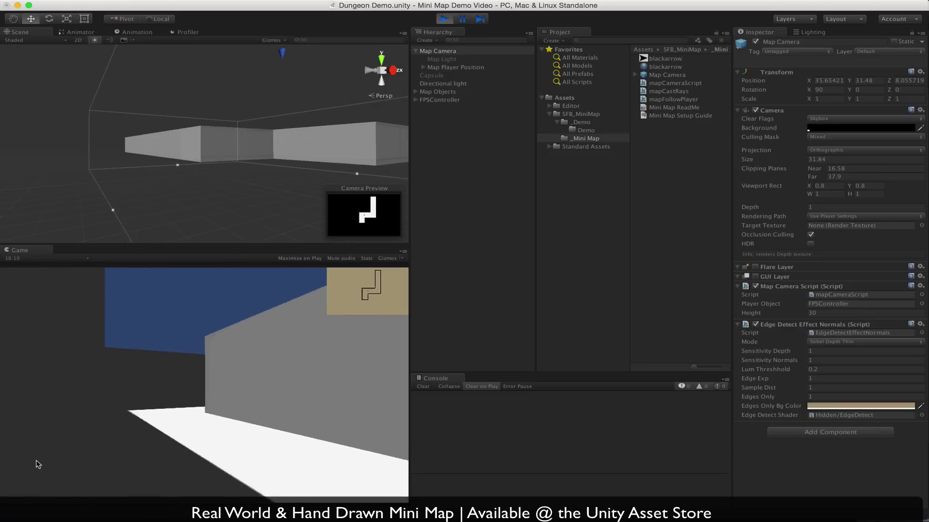
{"action": "key", "text": "w"}
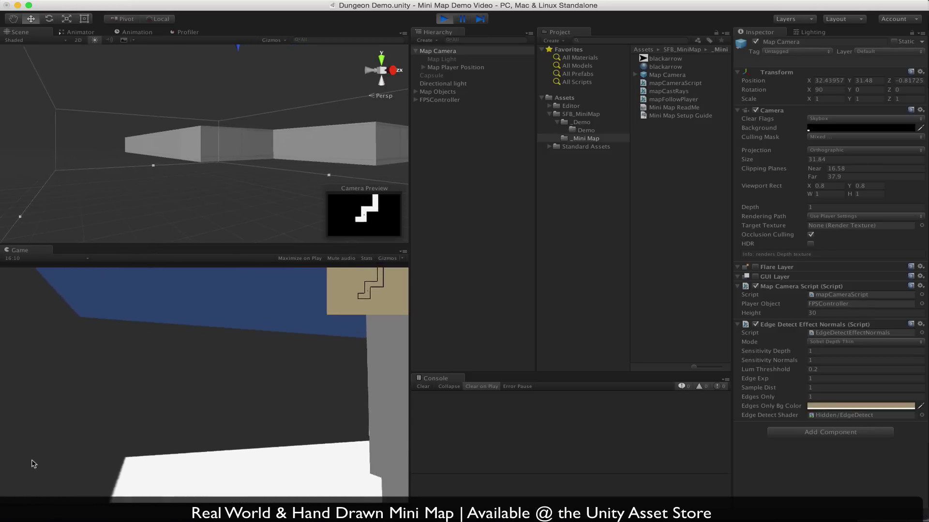
{"action": "key", "text": "w"}
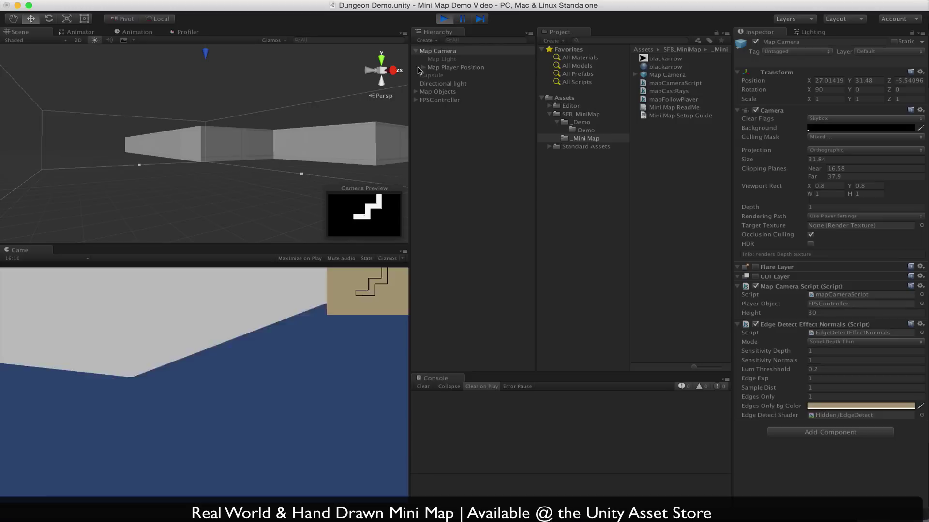
{"action": "key", "text": "w"}
{"action": "key", "text": "super+p"}
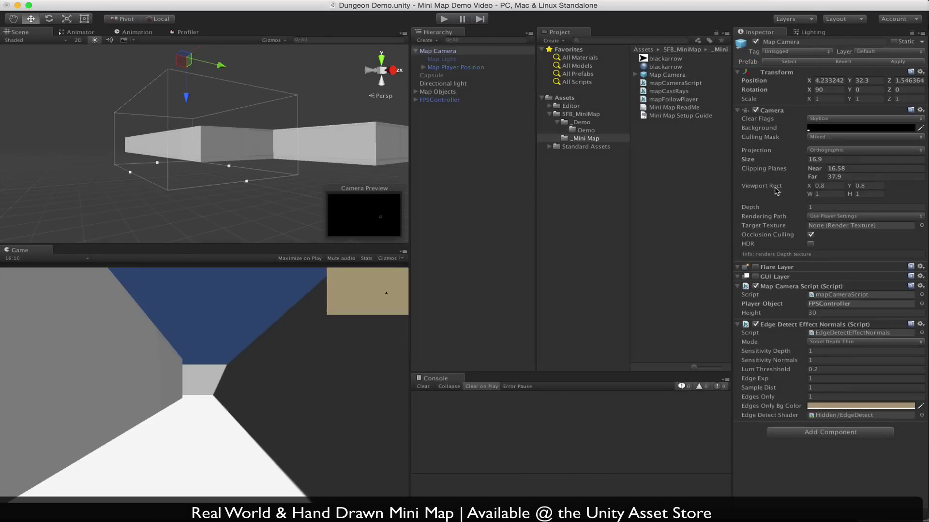
Step: Frame the Map Camera and set its Viewport Rect to X 0, Y 0.8
{"action": "double_click", "coordinate": [447, 50]}
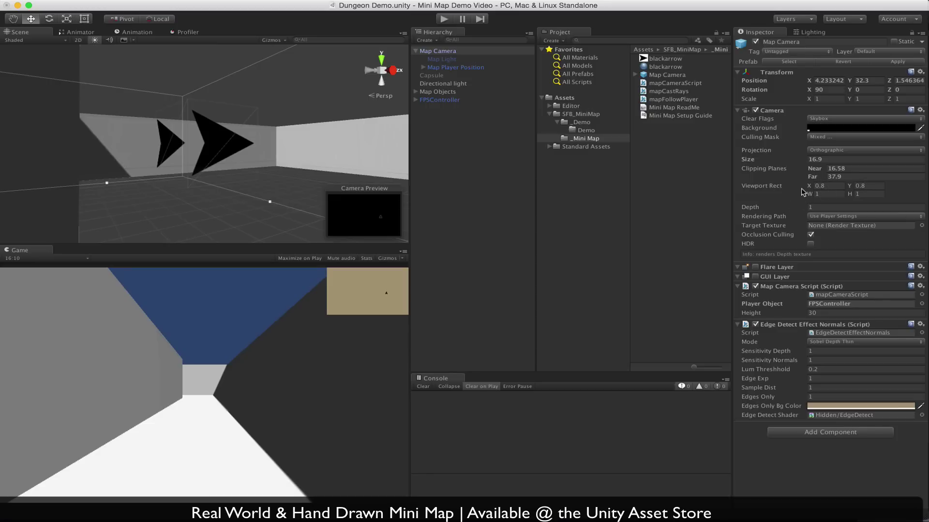
{"action": "mouse_move", "coordinate": [808, 186]}
{"action": "left_mouse_down"}
{"action": "mouse_move", "coordinate": [796, 185]}
{"action": "mouse_move", "coordinate": [806, 186]}
{"action": "left_mouse_up"}
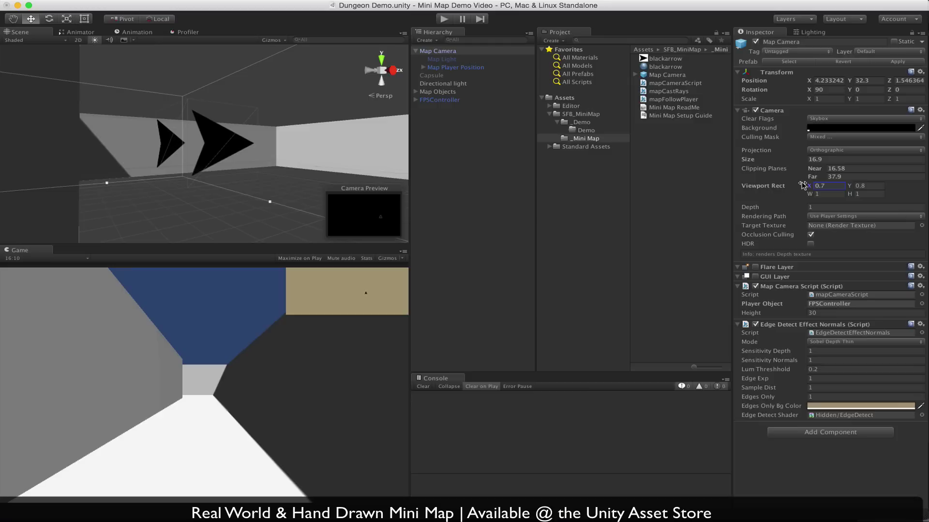
{"action": "left_click", "coordinate": [867, 186]}
{"action": "type", "text": ".7"}
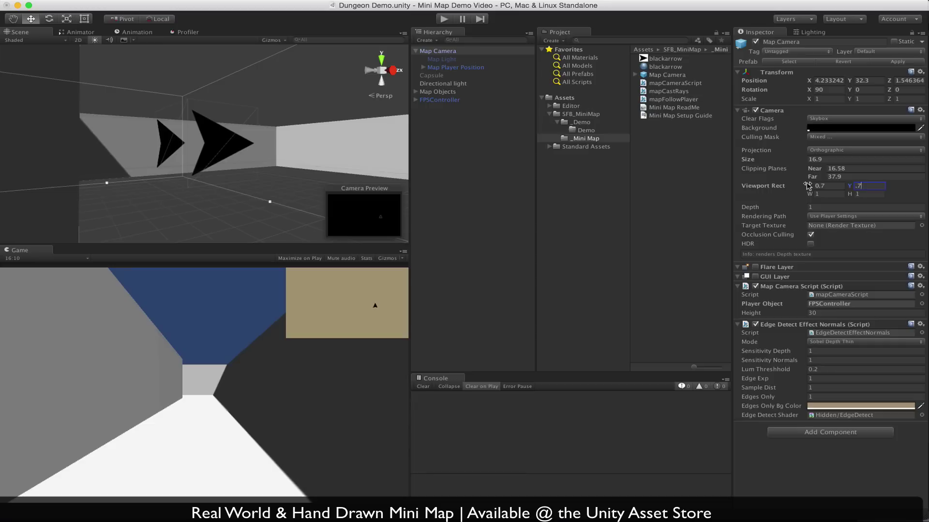
{"action": "left_click_drag", "start_coordinate": [807, 185], "coordinate": [813, 185]}
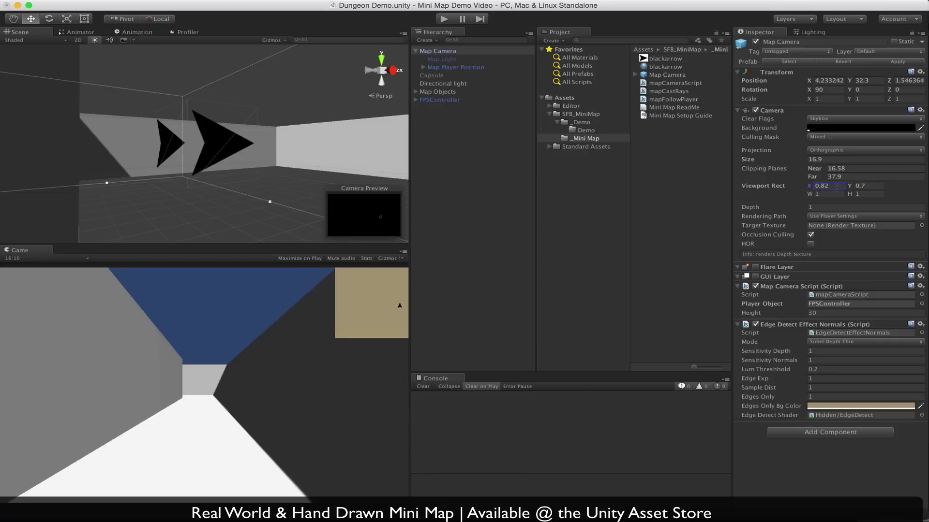
{"action": "key", "text": "BackSpace"}
{"action": "key", "text": "Tab"}
{"action": "type", "text": ".8"}
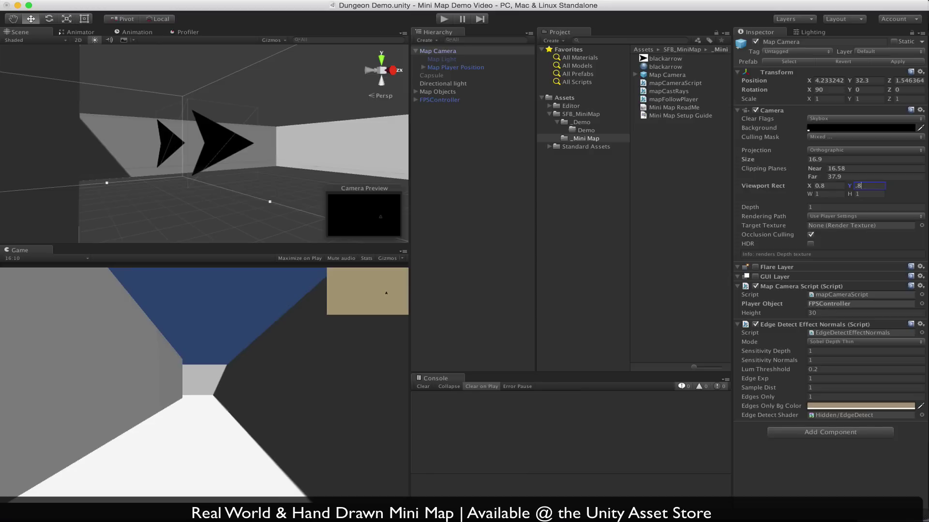
{"action": "left_click", "coordinate": [817, 186]}
{"action": "type", "text": "0"}
{"action": "key", "text": "Tab"}
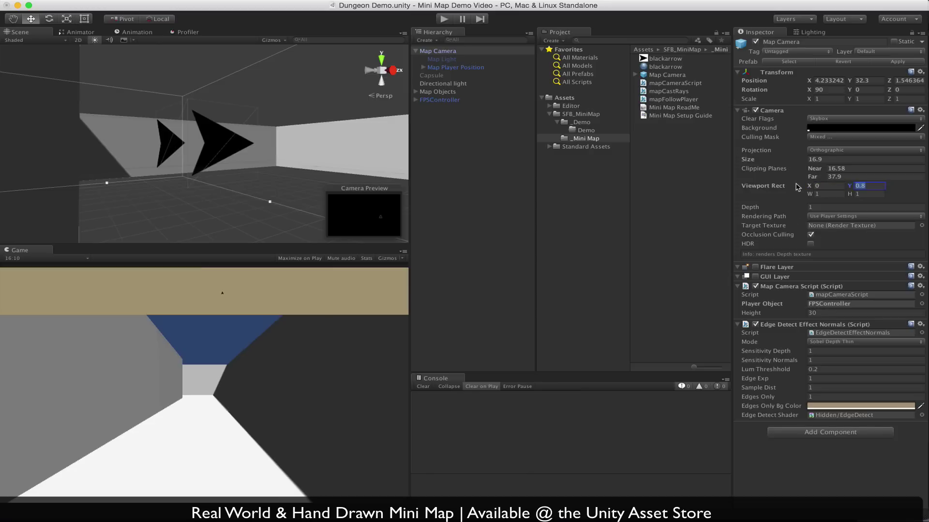